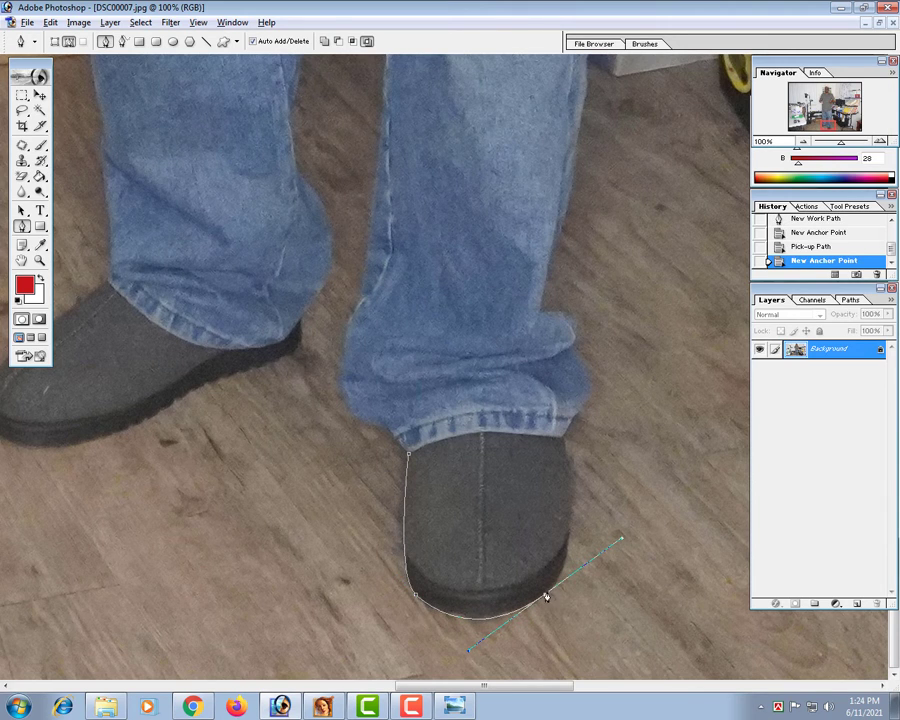
Step: Continue the Pen path from the toe of the front shoe up its right side to the jeans hem, ending in a corner point
left_click(545, 595, "alt")
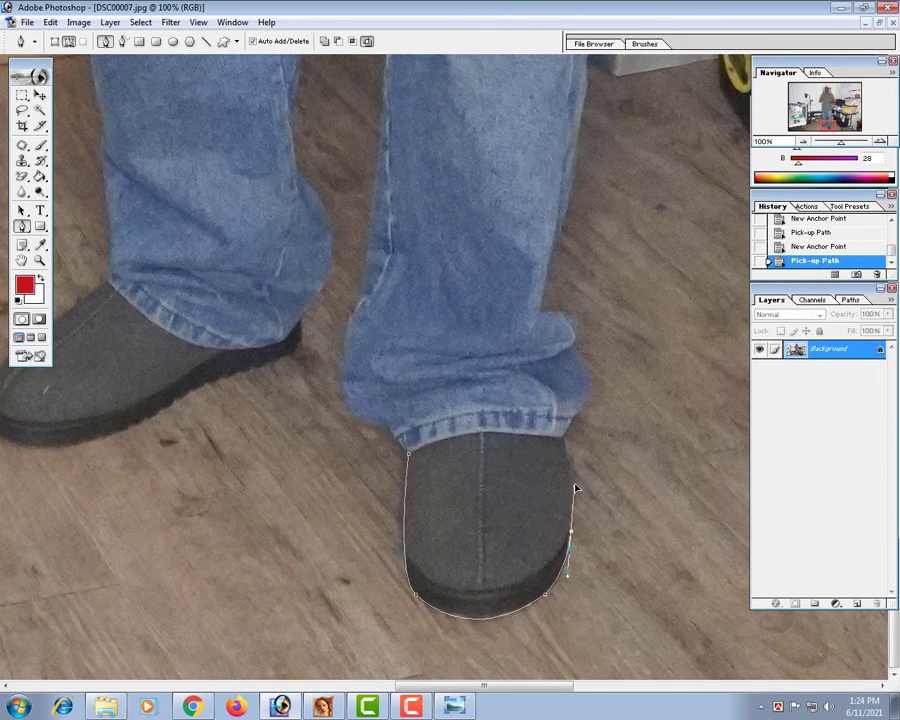
left_click_drag(564, 436, 587, 390)
left_click(564, 436)
Step: Trace the bulging folds of the jeans cuff with curved segments and corner points up to the notch above the top fold
left_click_drag(568, 348, 550, 310)
left_click(569, 346, "alt")
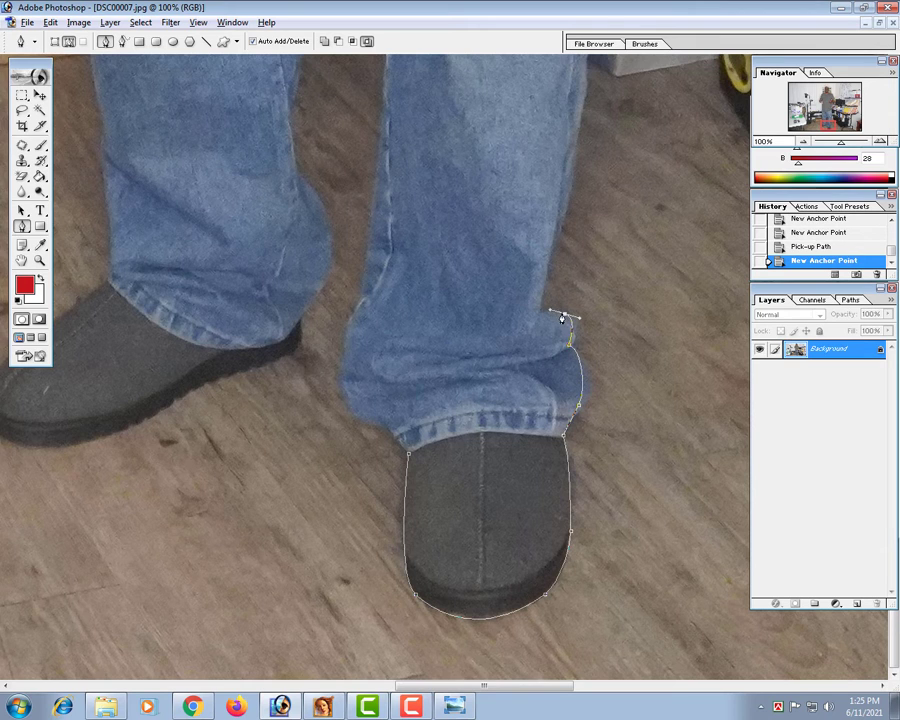
left_click(565, 316)
left_click_drag(388, 280, 744, 361)
key("ctrl+z")
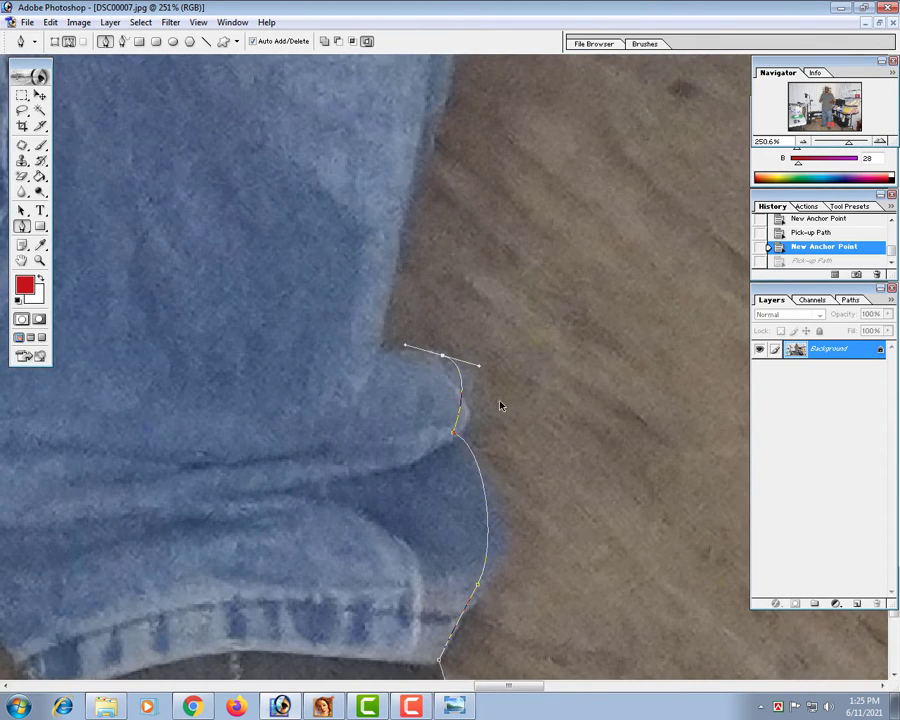
left_click(443, 360)
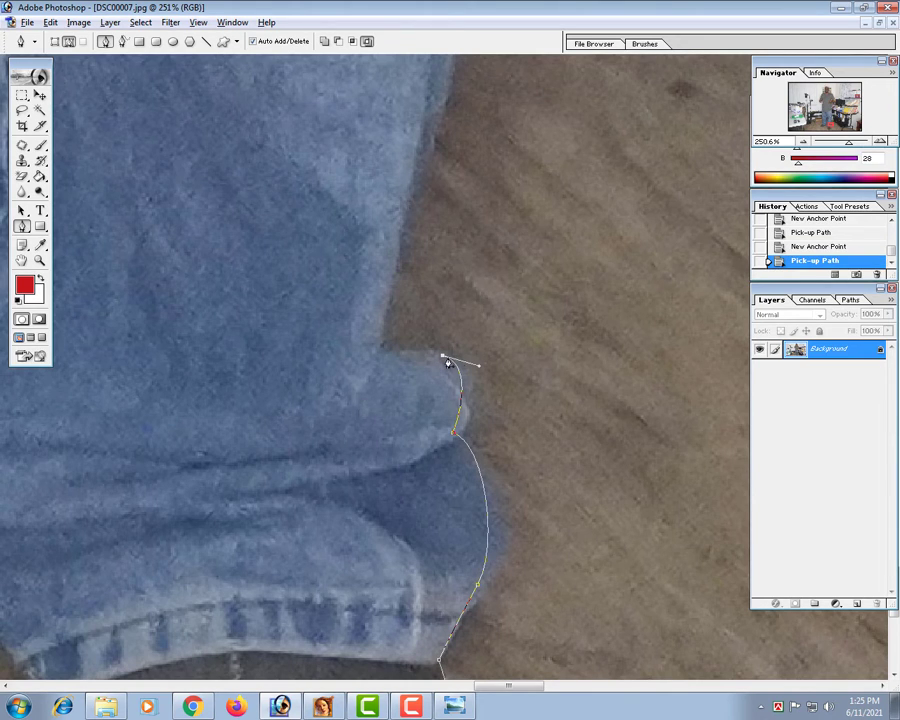
left_click_drag(383, 353, 359, 367)
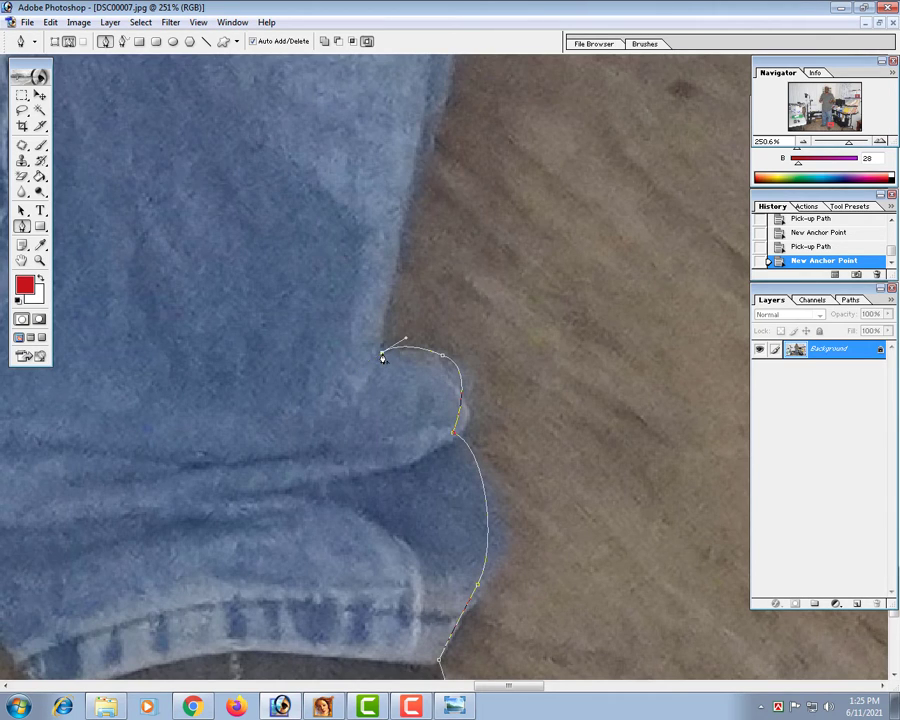
left_click(382, 354, "alt")
Step: Extend the path up the outer edge of the jeans leg from the cuff notch to the thigh beside the printed box
left_click(452, 301, "alt")
left_click_drag(452, 301, 453, 426)
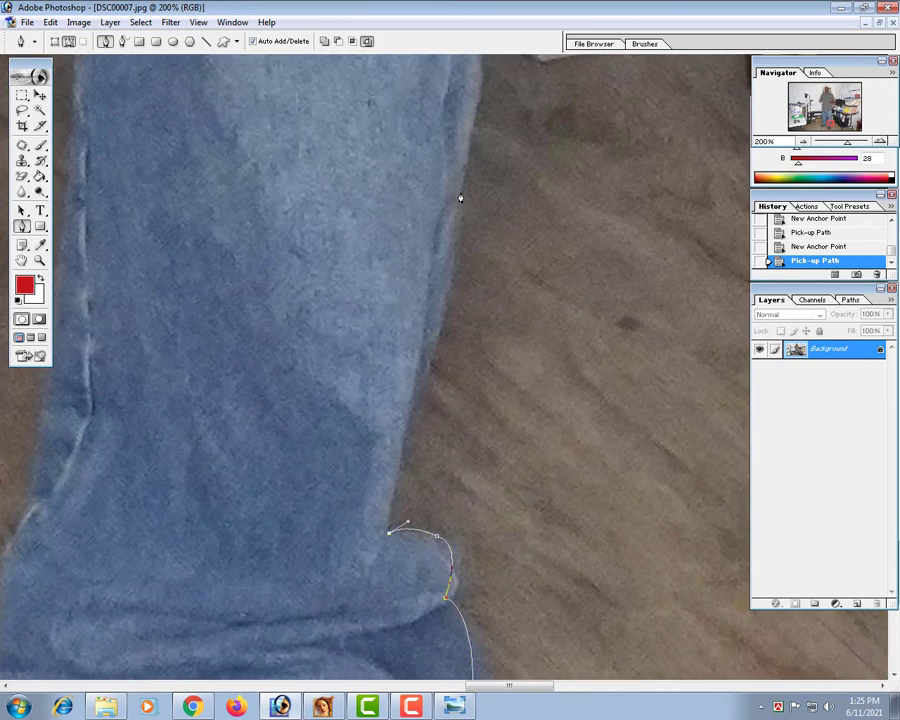
left_click_drag(458, 163, 467, 128)
left_click(472, 160, "alt")
left_click(486, 305, "alt")
left_click_drag(480, 308, 448, 420)
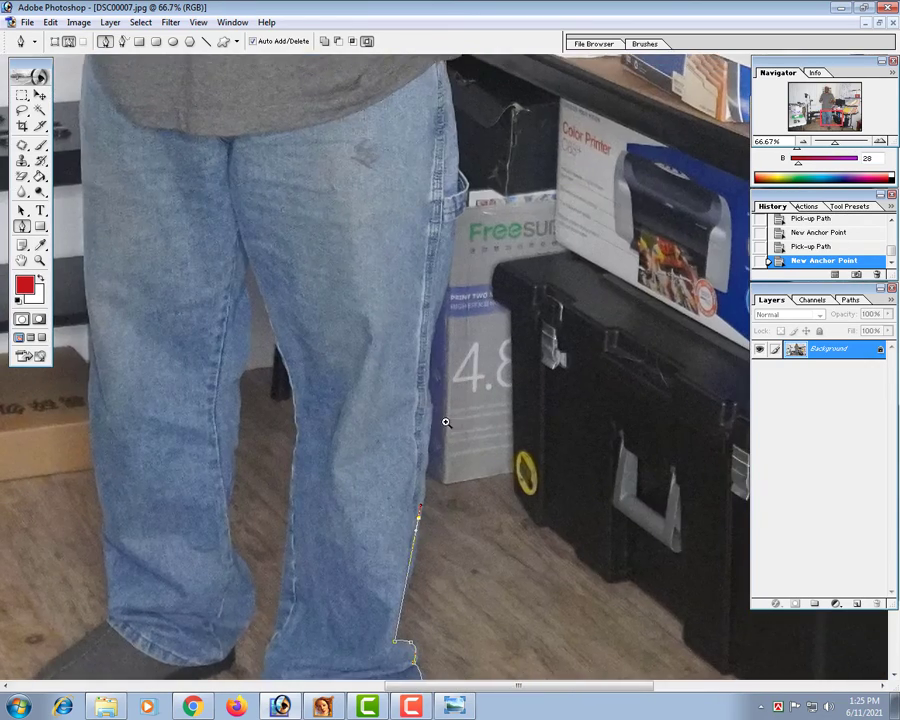
left_click(446, 422, "ctrl")
left_click_drag(422, 322, 411, 284)
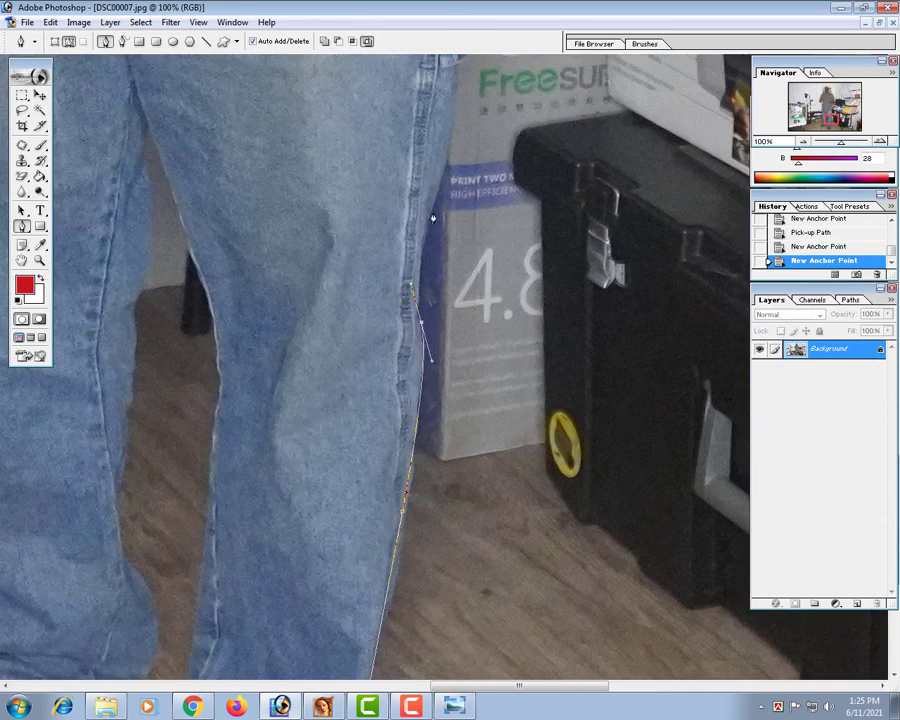
left_click(460, 110)
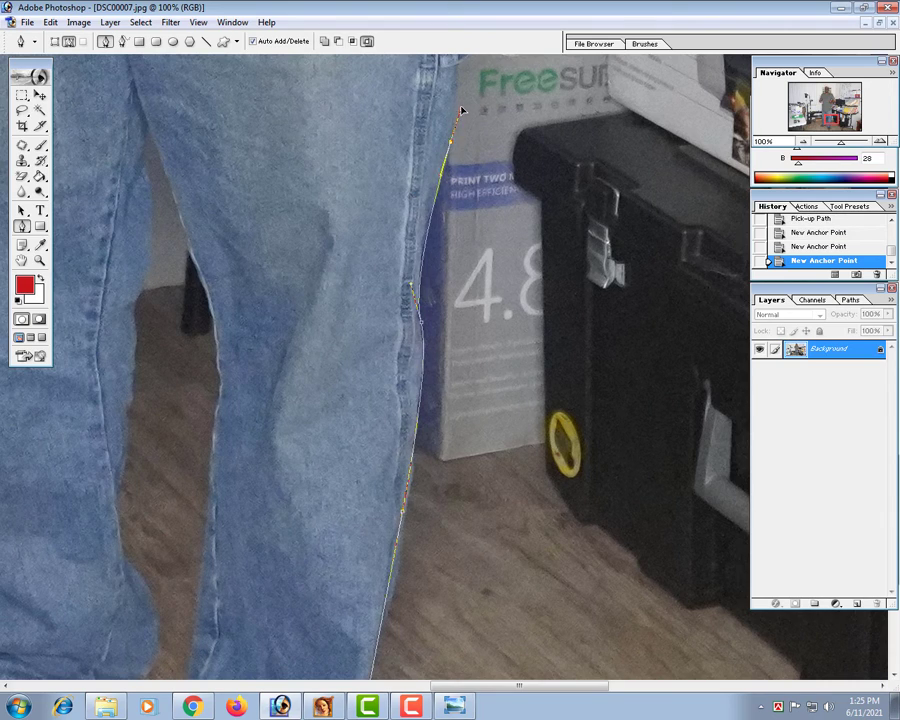
Step: Trace the thigh edge of the jeans up to the underside of the fabric side loop, making its end points corners
left_click_drag(440, 218, 404, 494)
left_click(442, 358, "ctrl")
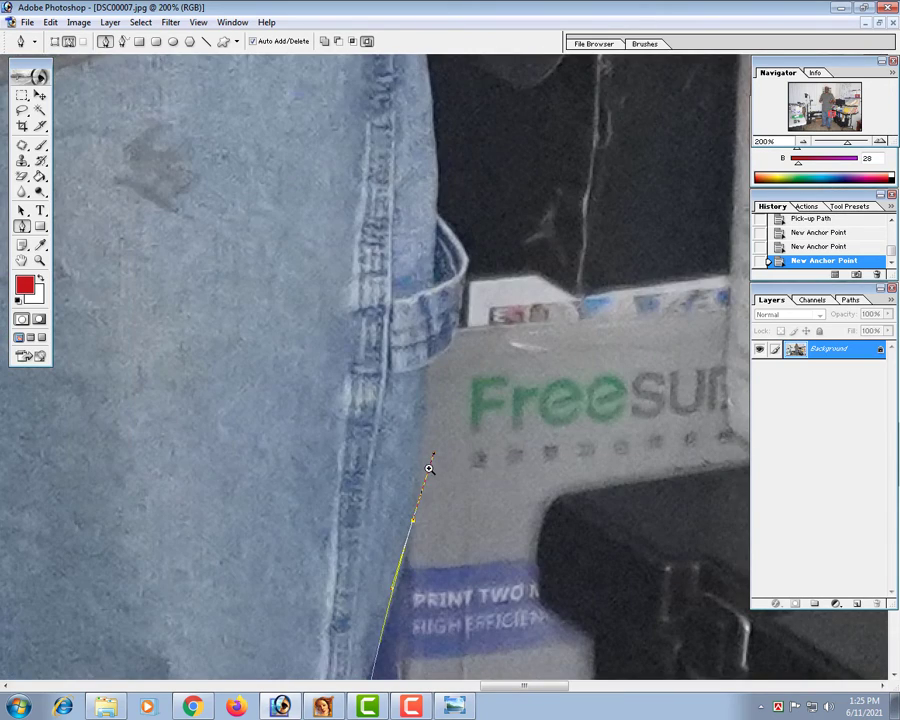
left_click(429, 468, "ctrl")
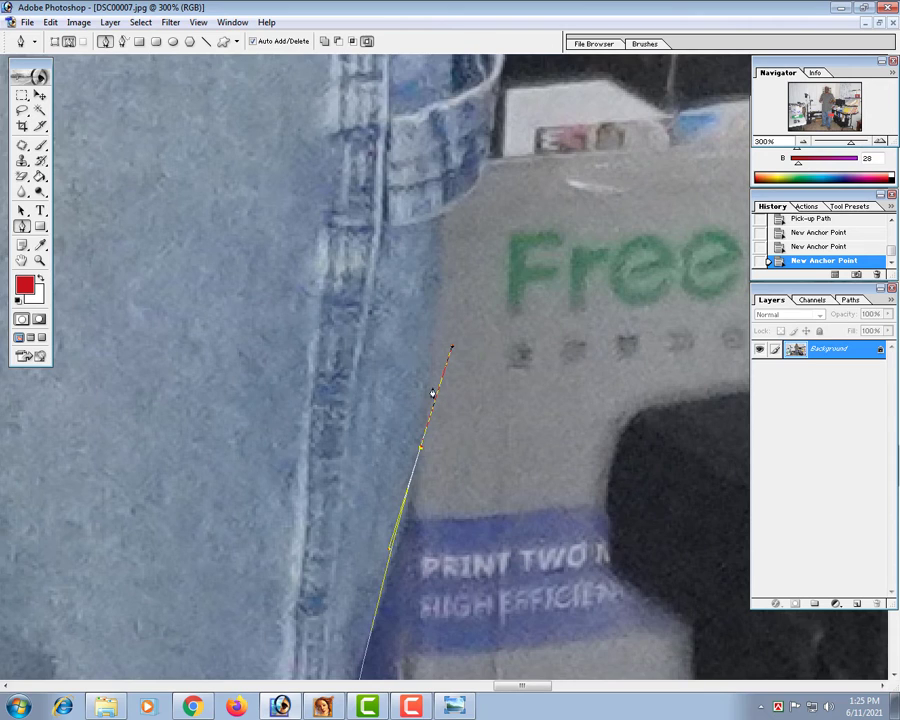
left_click(420, 450)
left_click(446, 205)
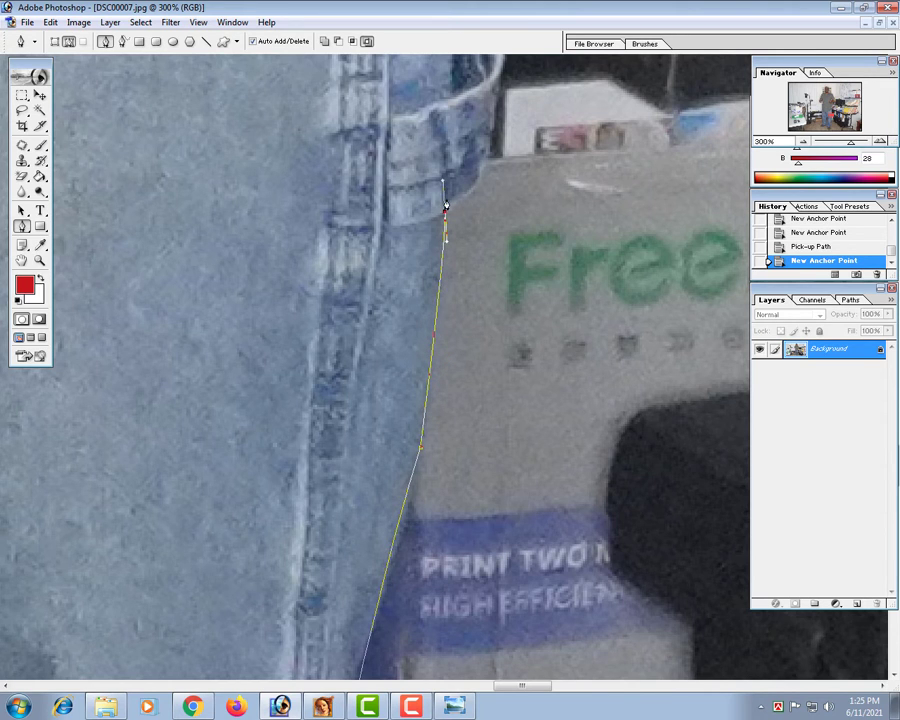
left_click(445, 214, "alt")
Step: Outline the jeans' fabric side loop and bring the path back to the trouser edge with a corner point
left_click(494, 173, "alt")
left_click_drag(472, 272, 465, 392)
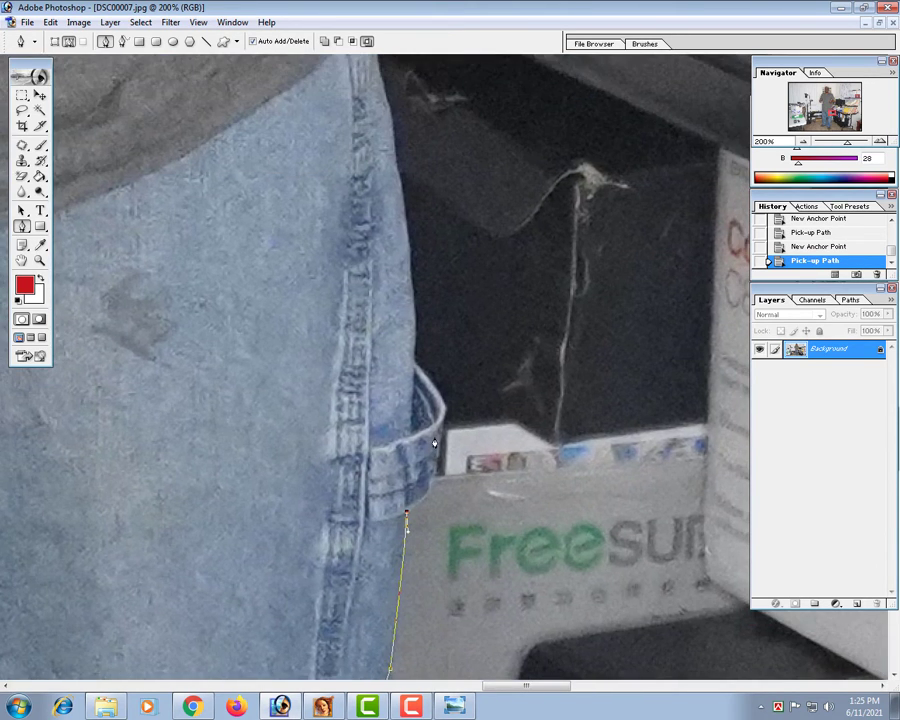
left_click_drag(437, 458, 440, 403)
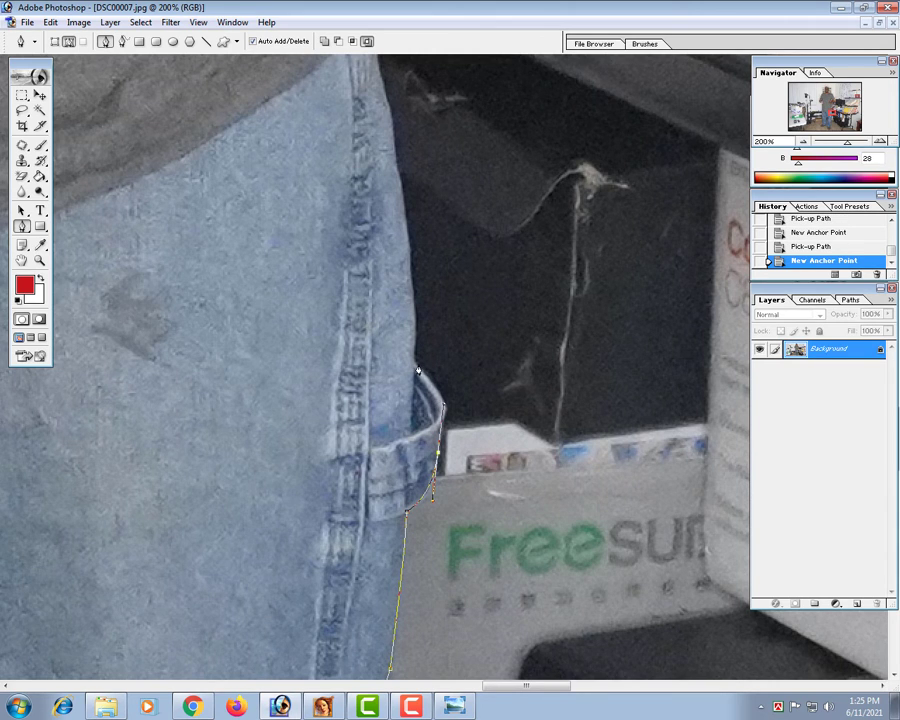
left_click_drag(416, 363, 379, 227)
left_click(416, 363, "alt")
Step: Trace the jeans' hip edge from the side loop up to the hem of the grey shirt, ending in a corner point
scroll(391, 292, "up", 3)
left_click_drag(441, 376, 448, 492)
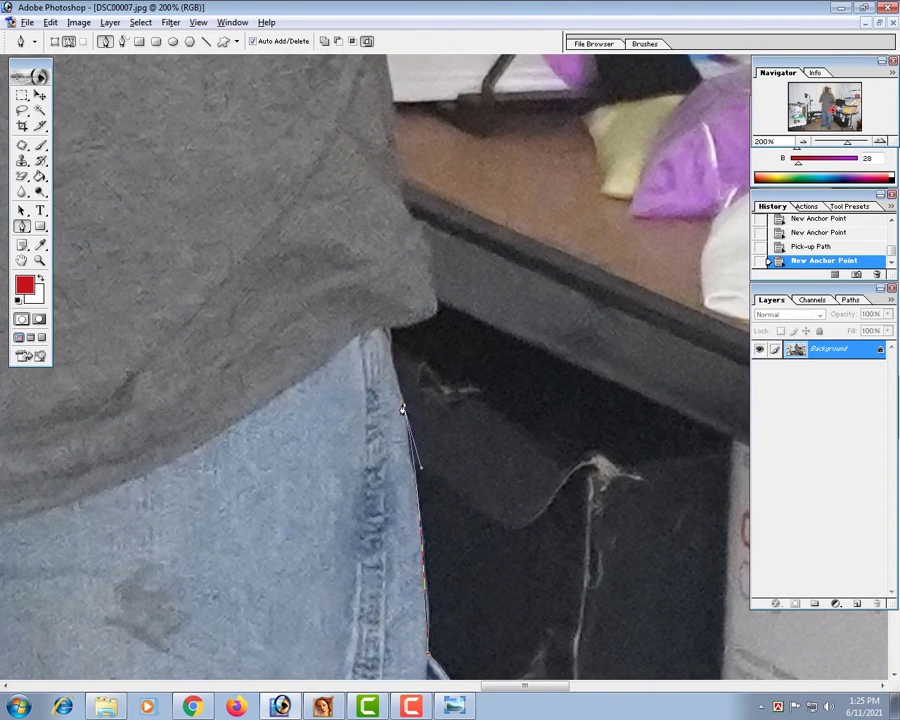
left_click(403, 404, "alt")
left_click_drag(388, 323, 436, 283)
left_click(388, 323, "alt")
Step: Extend the path around the shirt's hem corner and up the inward curve of its lower side
left_click(425, 256, "alt")
left_click_drag(474, 226, 438, 397)
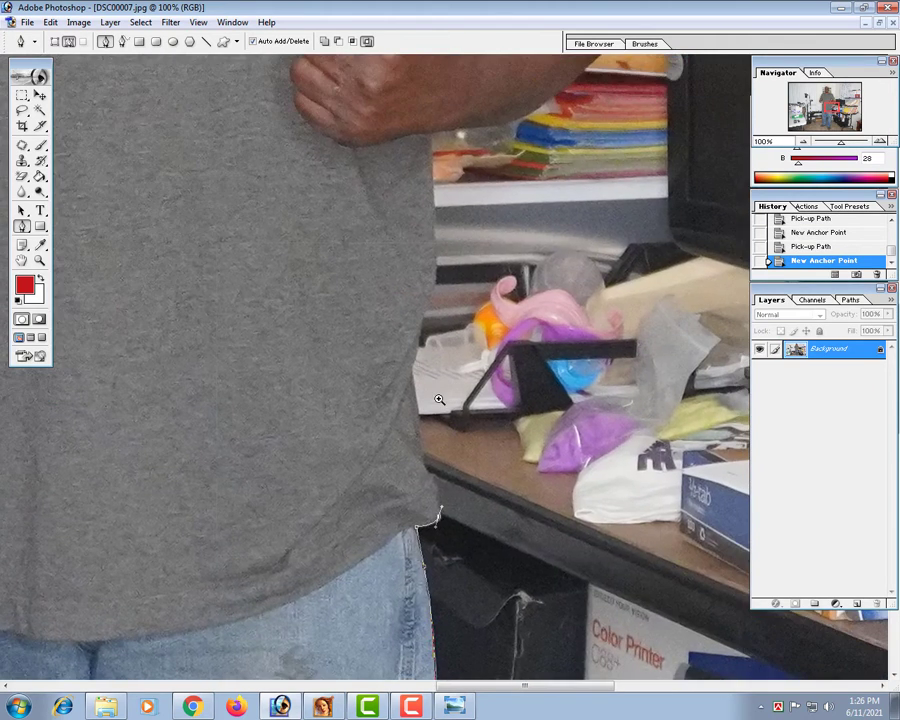
key("ctrl+plus")
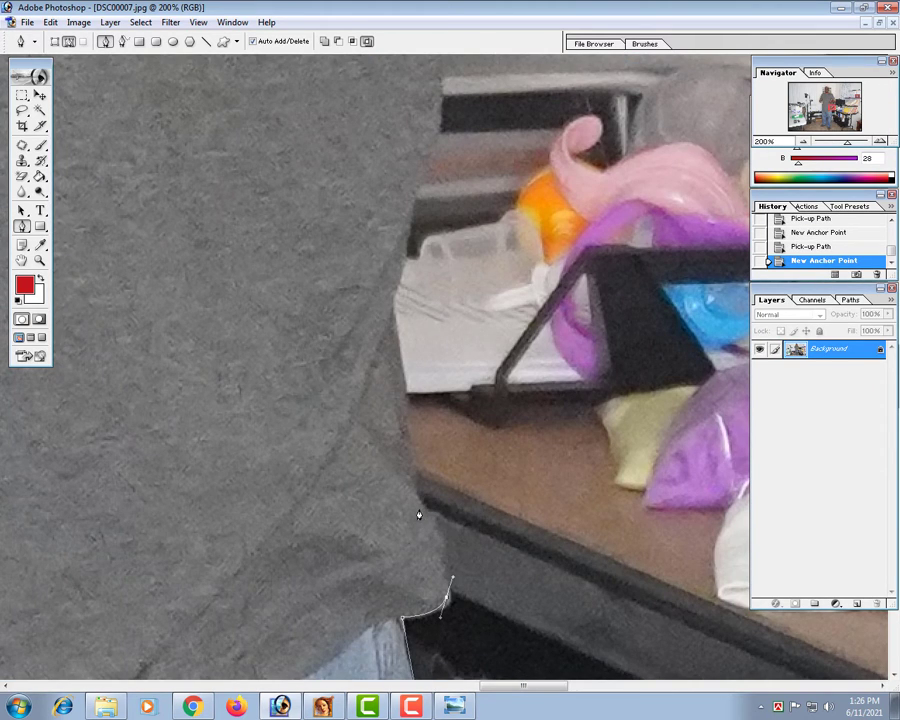
left_click_drag(413, 492, 400, 462)
left_click_drag(391, 292, 397, 276)
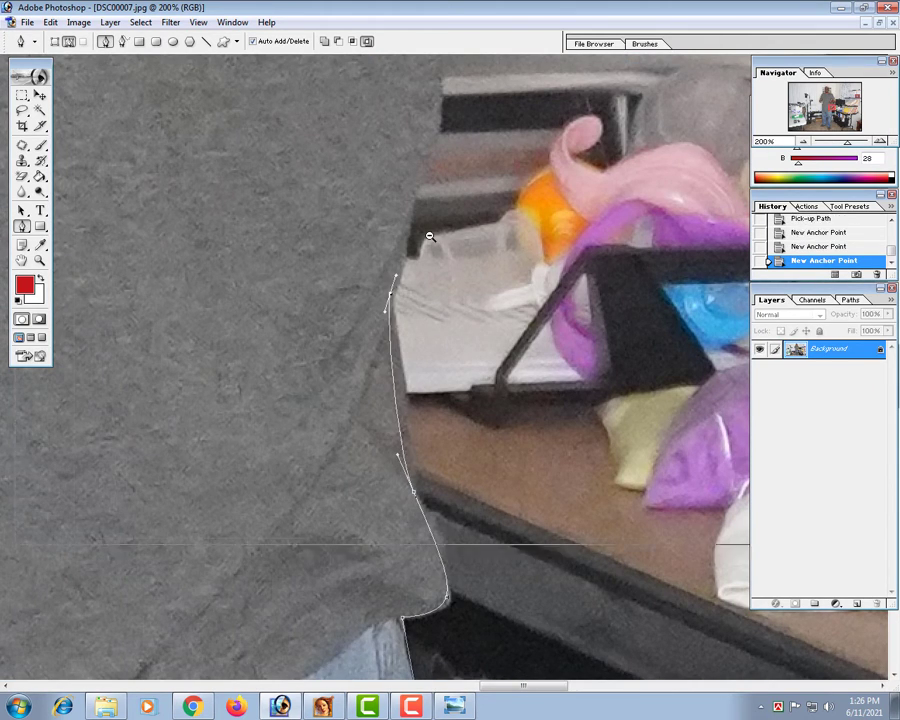
Step: Trace the shirt's side edge from the waist up to the underside of the forearm and end in a corner point
left_click(430, 237, "alt")
left_click_drag(444, 236, 434, 408)
left_click_drag(433, 341, 420, 251)
left_click(433, 341, "alt")
left_click(432, 335)
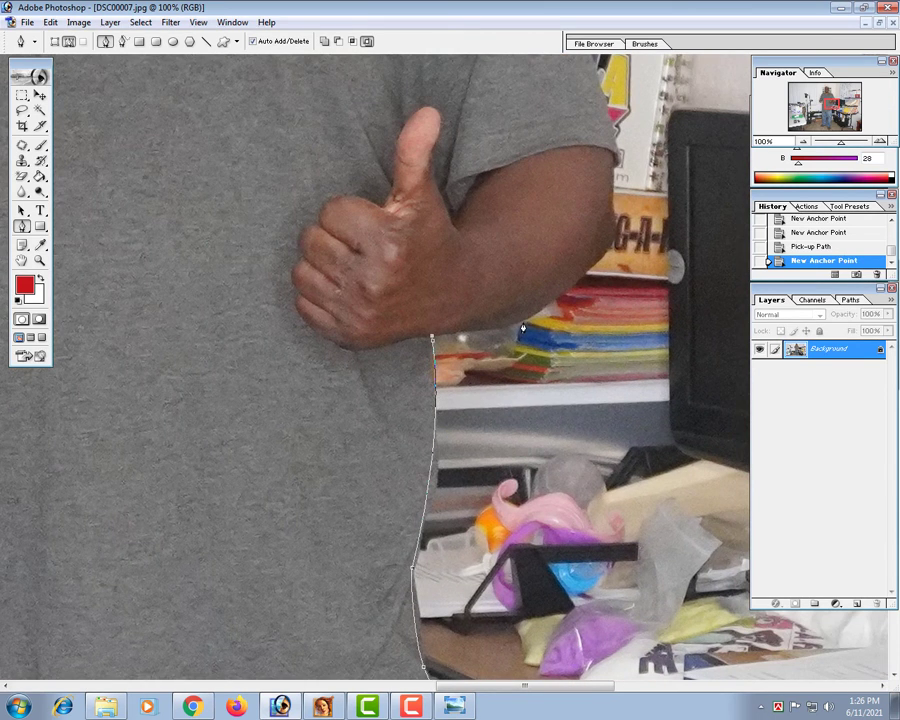
Step: Trace along the underside of the forearm, around the elbow and up the upper arm to the sleeve hem
left_click_drag(523, 318, 560, 295)
left_click_drag(614, 232, 628, 192)
left_click(608, 200, "ctrl")
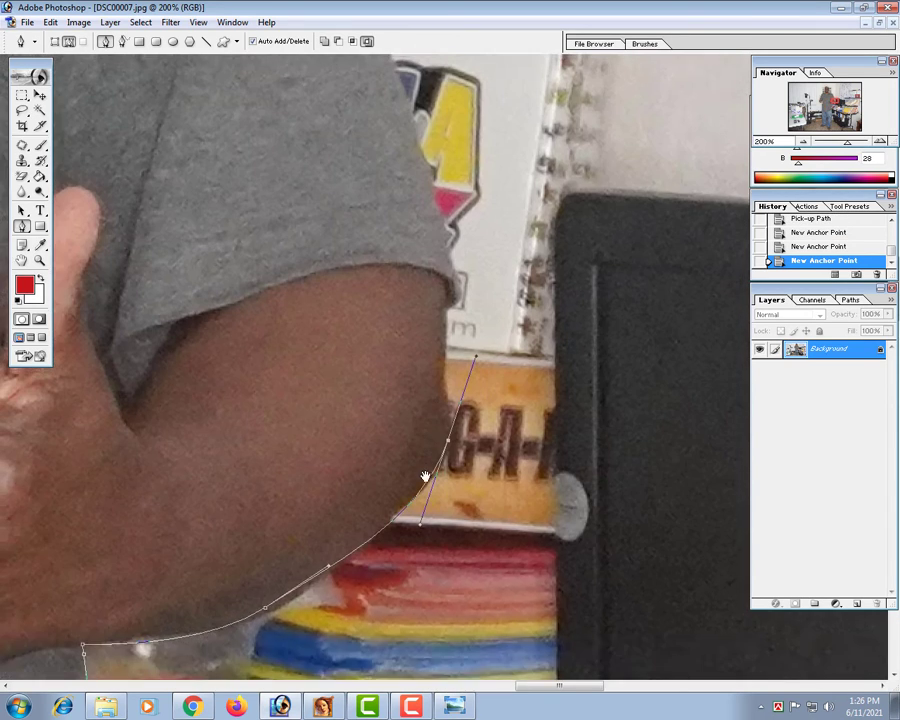
left_click_drag(425, 477, 421, 517)
left_click(443, 480)
left_click(443, 361)
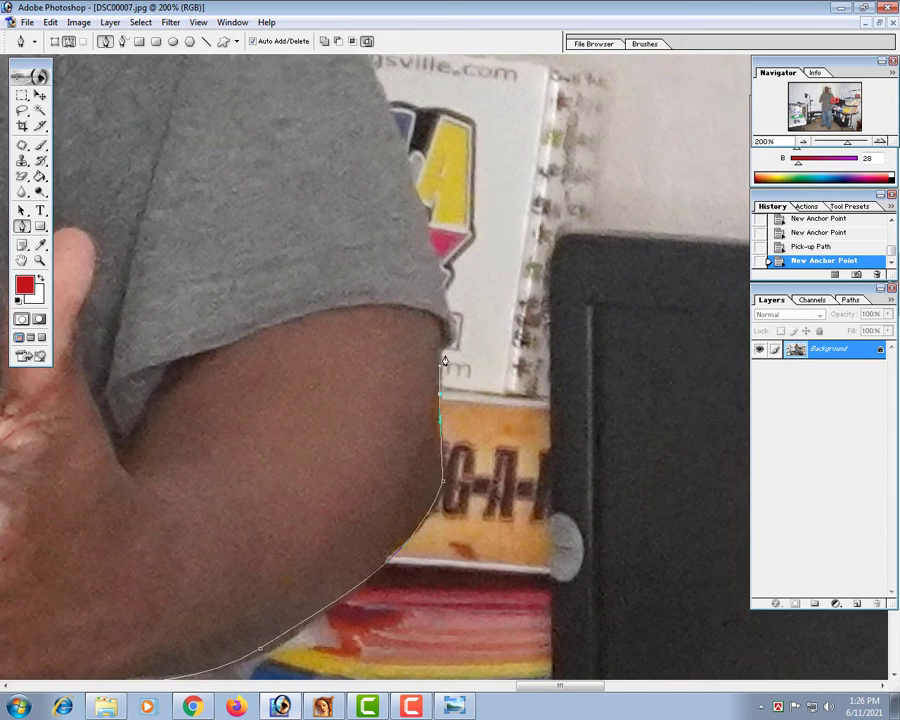
left_click(442, 349)
Step: Trace the sleeve's outer edge upward from its hem, nudging the newest anchor point slightly left and making it a corner
left_click_drag(443, 292, 426, 242)
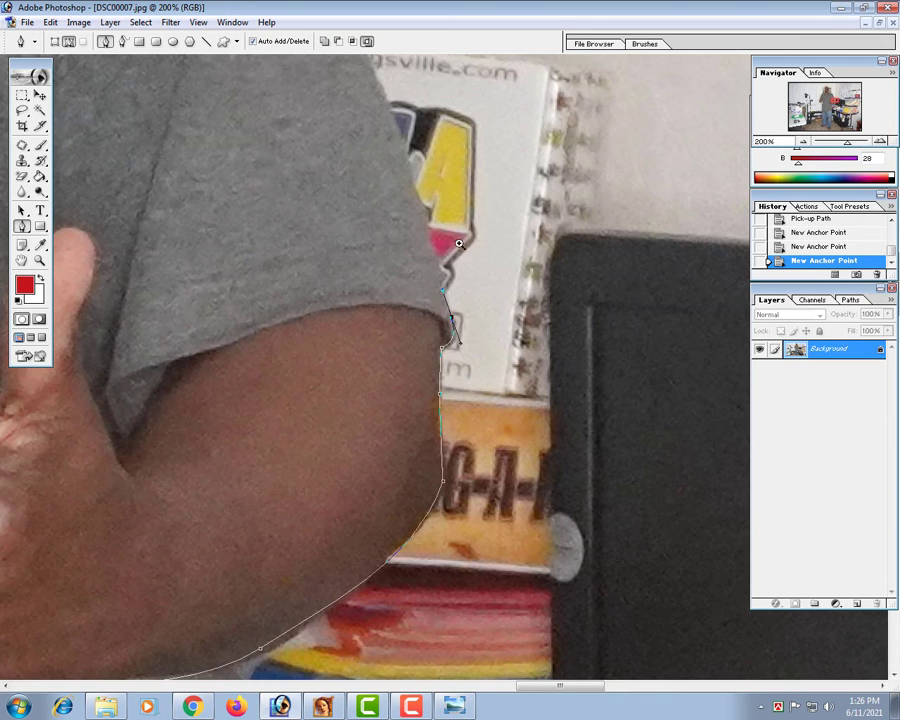
left_click(458, 235, "alt")
left_click_drag(490, 386, 498, 477)
left_click_drag(396, 346, 371, 293)
left_click_drag(392, 321, 409, 386)
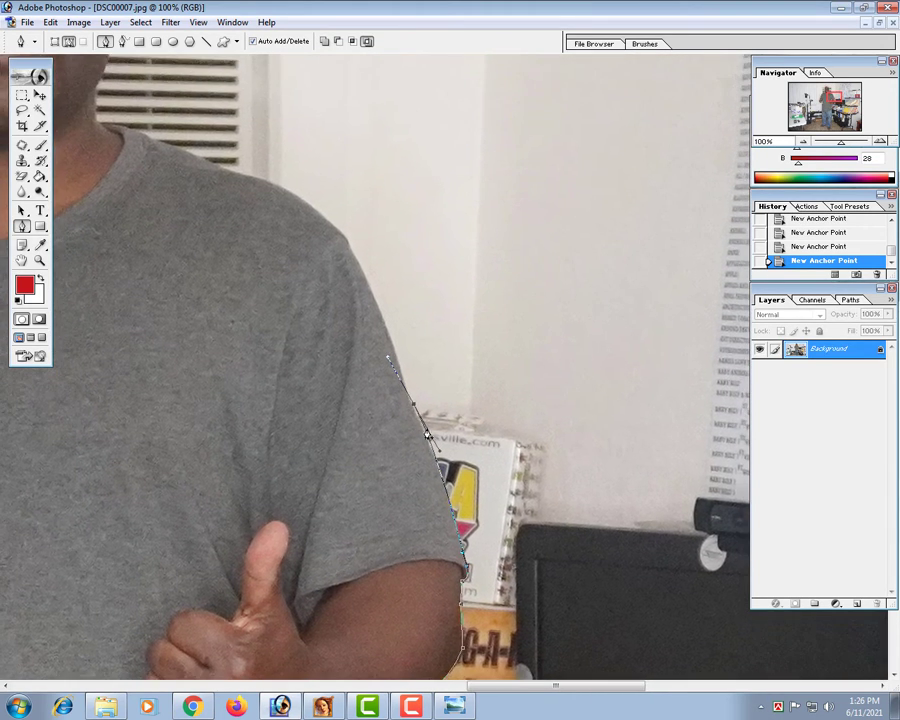
key("Left")
key("Left")
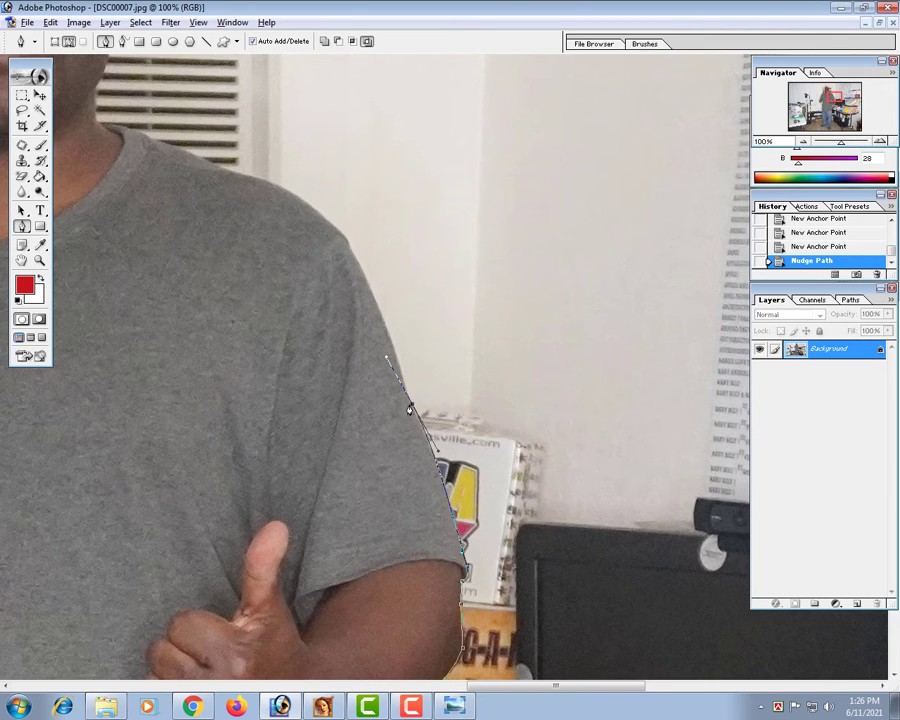
left_click(410, 406)
Step: Extend the path along the upper sleeve to a corner point at the outer bend of the shoulder
left_click_drag(339, 235, 312, 201)
left_click(443, 298, "ctrl")
left_click_drag(330, 373, 442, 385)
key("ctrl+z")
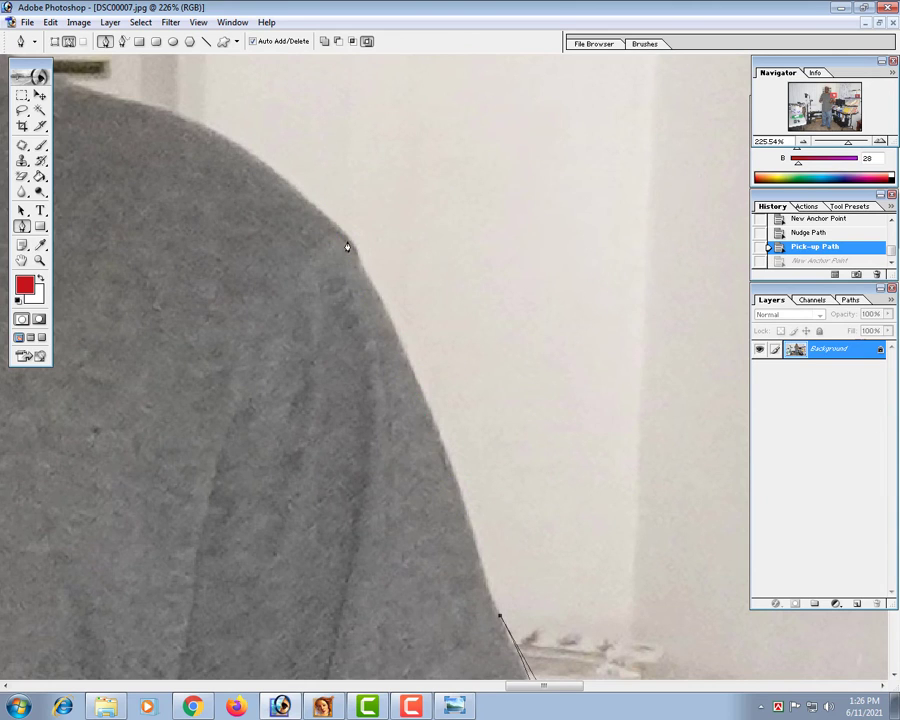
left_click_drag(345, 235, 297, 172)
left_click(344, 235, "alt")
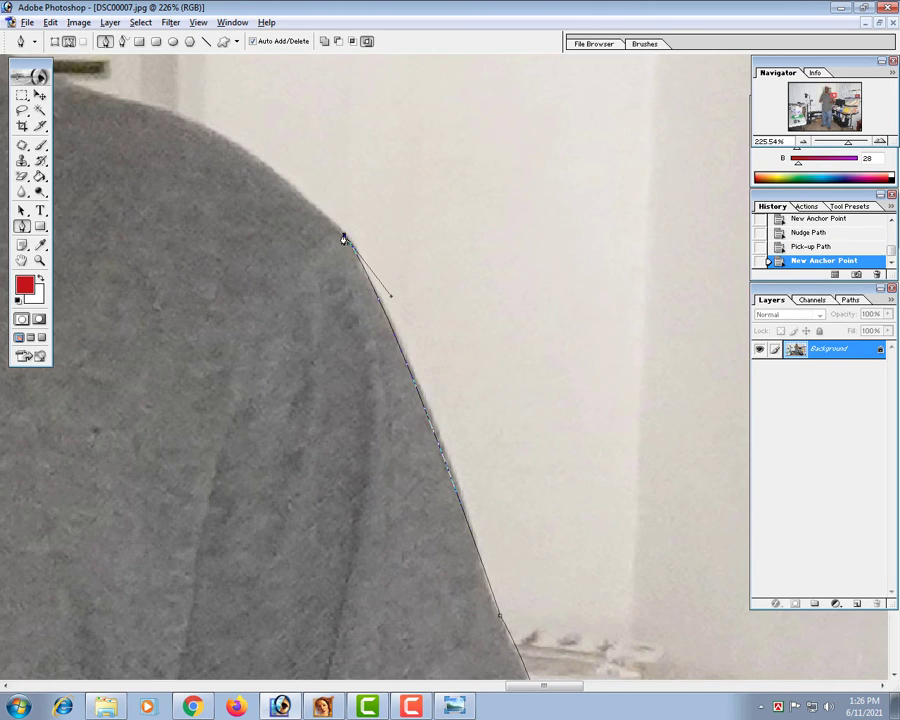
Step: Trace the top of the shoulder along the shirt to the collar and place a corner point at the base of the neck
left_click(356, 236, "alt")
left_click_drag(347, 265, 484, 339)
left_click_drag(356, 314, 245, 287)
left_click(356, 314)
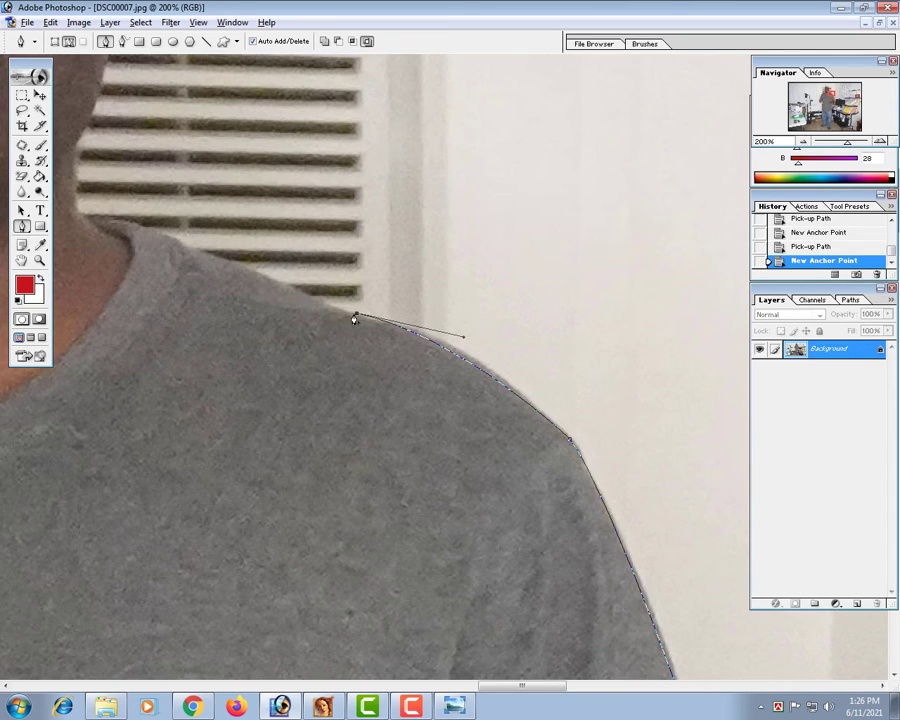
left_click_drag(184, 248, 267, 268)
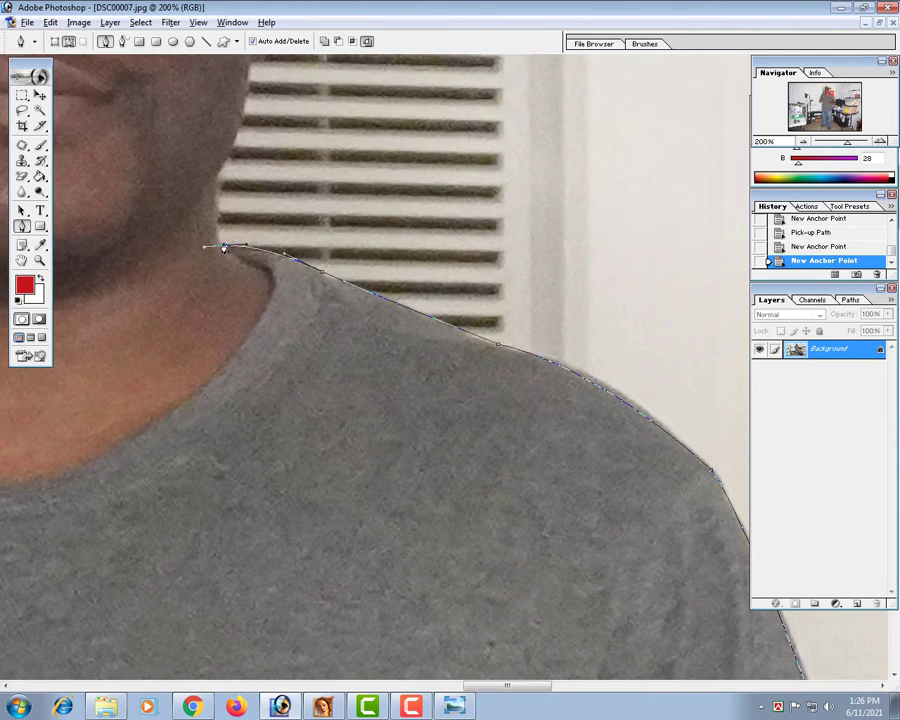
left_click(227, 250)
Step: Trace up the side of the neck and jaw to the earlobe and along the ear's outer edge, ending in a corner point
left_click_drag(215, 157, 244, 271)
left_click(237, 318)
left_click_drag(278, 228, 305, 265)
left_click(275, 343)
left_click_drag(308, 188, 317, 143)
left_click(308, 188, "alt")
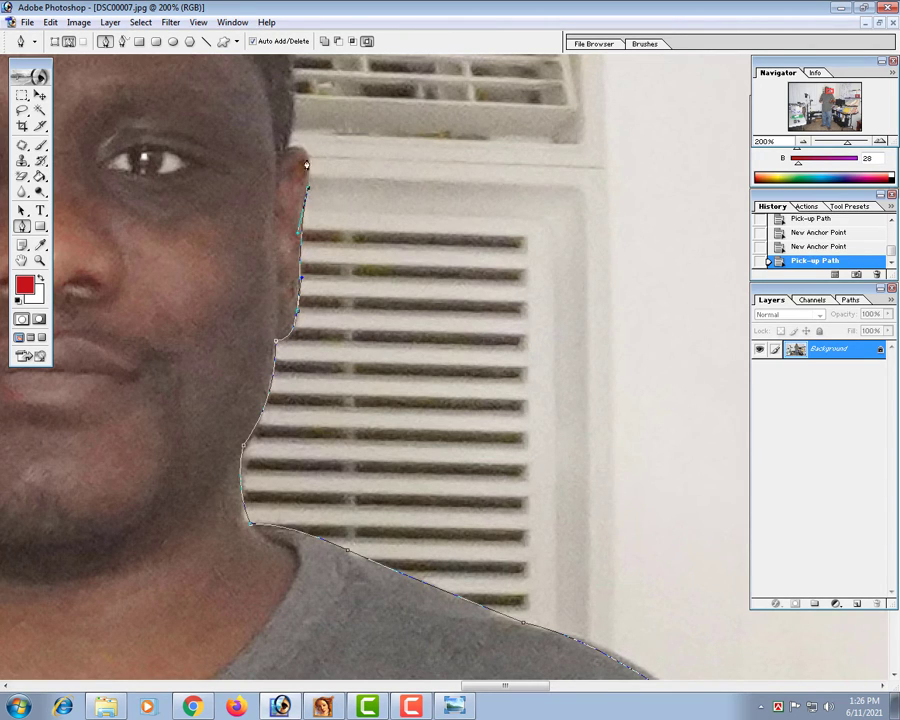
left_click(336, 181, "ctrl")
left_click(400, 368, "ctrl")
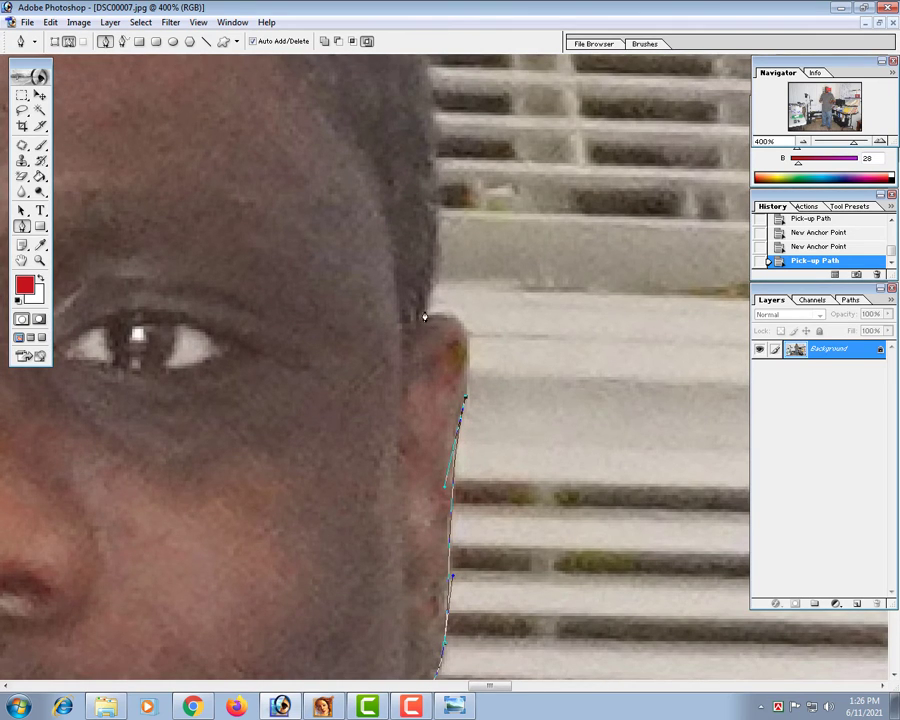
left_click_drag(425, 315, 369, 356)
key("ctrl+z")
key("ctrl+z")
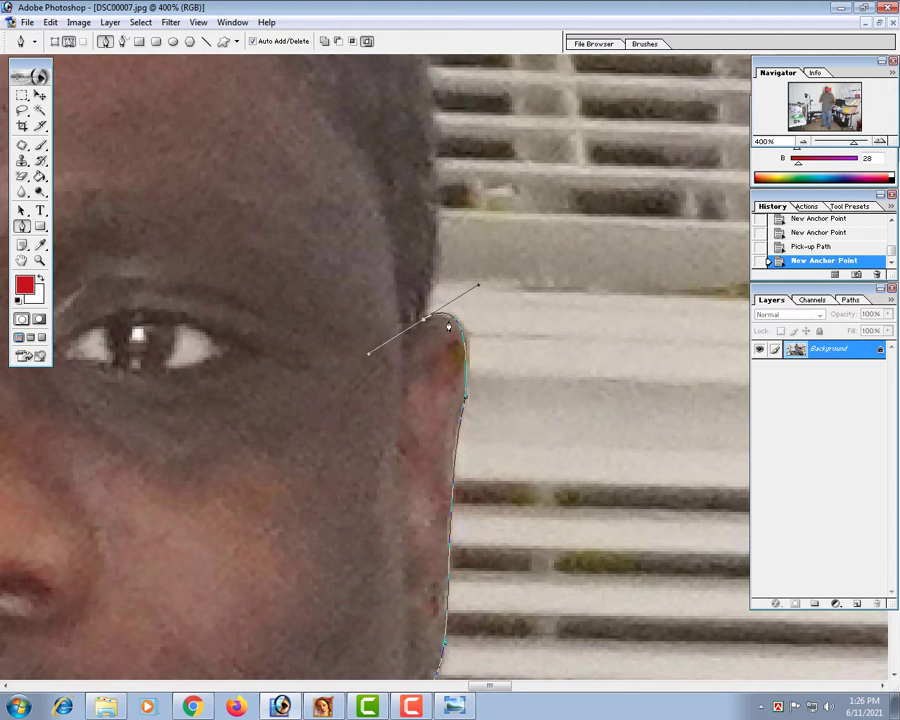
key("ctrl+z")
left_click_drag(428, 322, 363, 337)
key("ctrl+z")
key("ctrl+z")
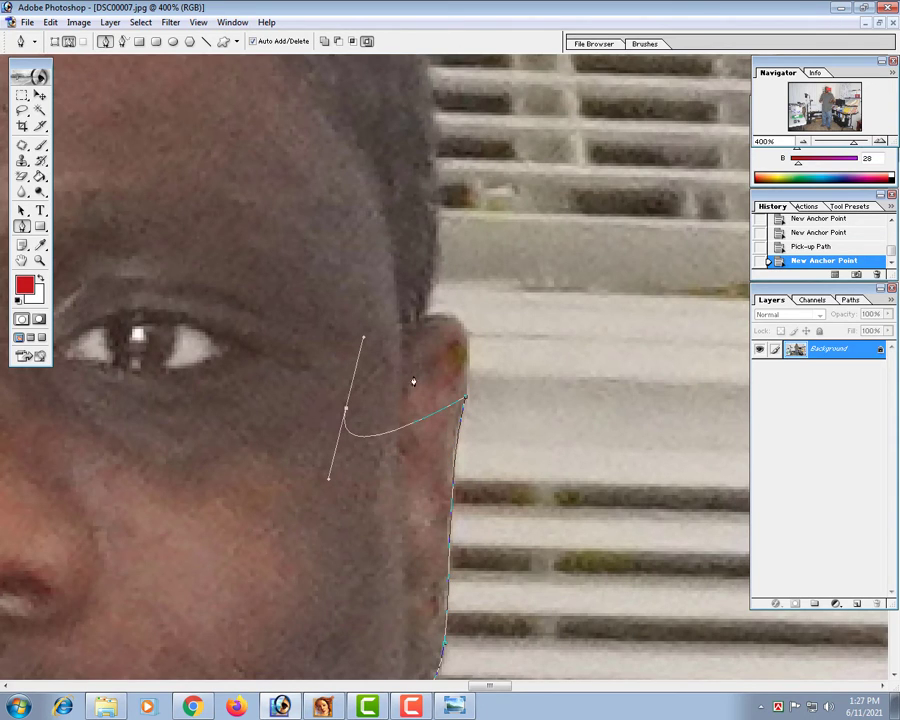
key("ctrl+z")
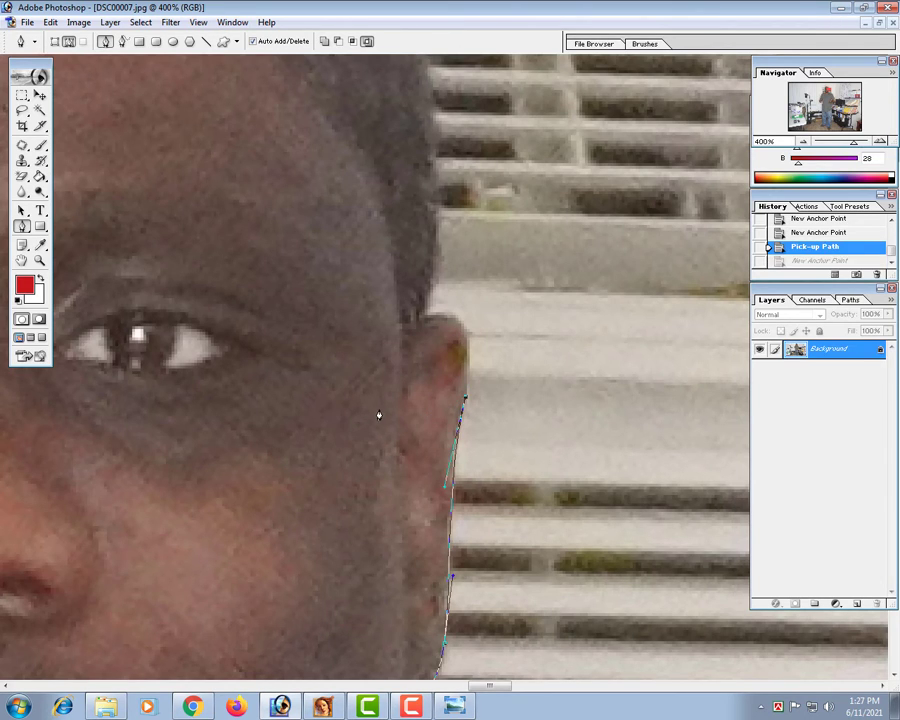
key("ctrl+alt+z")
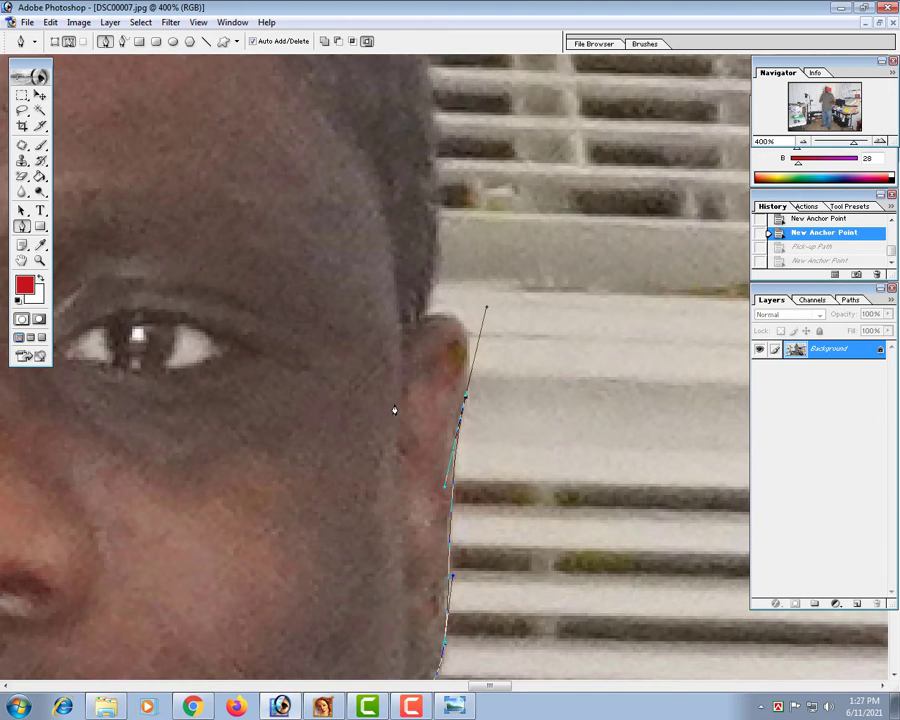
Step: Curve the path over the top of the ear to the hairline and make that anchor a corner point
left_click(466, 401)
left_click_drag(424, 320, 368, 341)
left_click(426, 320)
key("ctrl+minus")
scroll(466, 394, "up", 5)
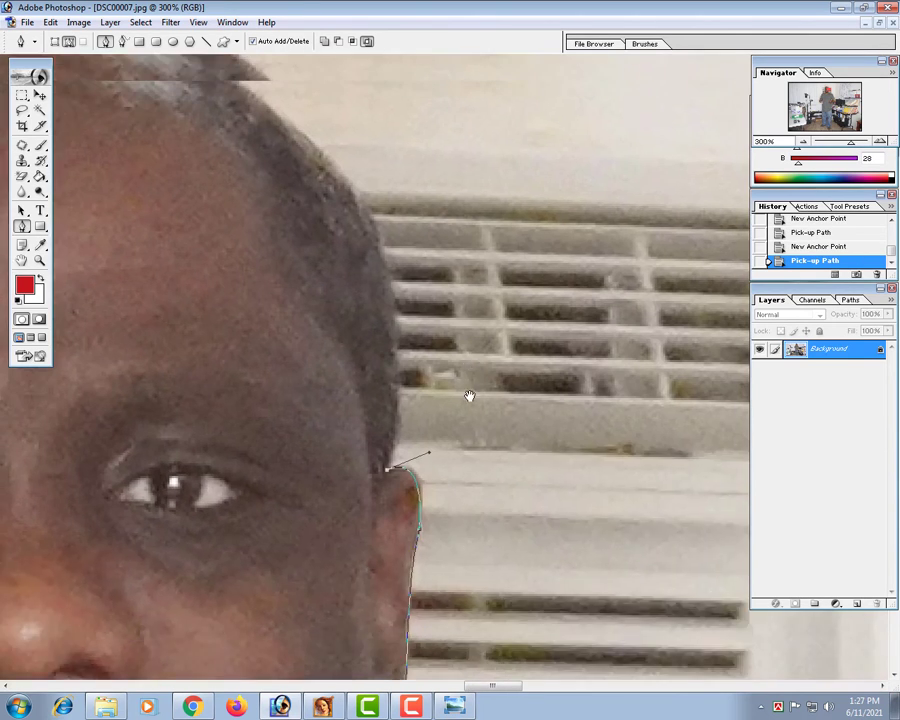
Step: Curve the path from the hairline above the ear over the crown and down the far side of the head
left_click_drag(357, 307, 303, 212)
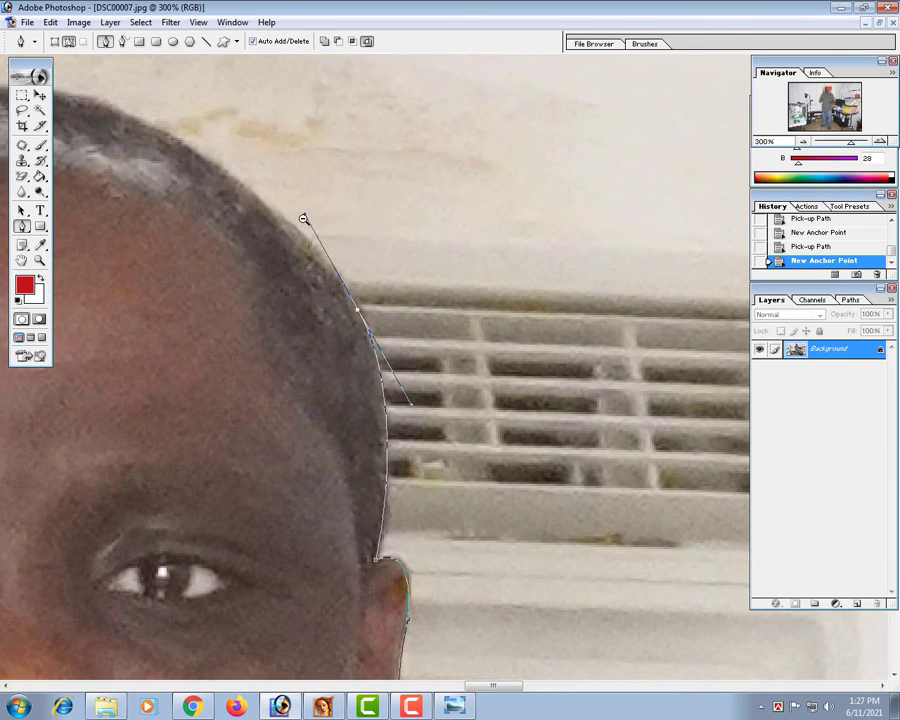
key("ctrl+minus")
left_click_drag(218, 178, 285, 328)
left_click_drag(245, 358, 342, 321)
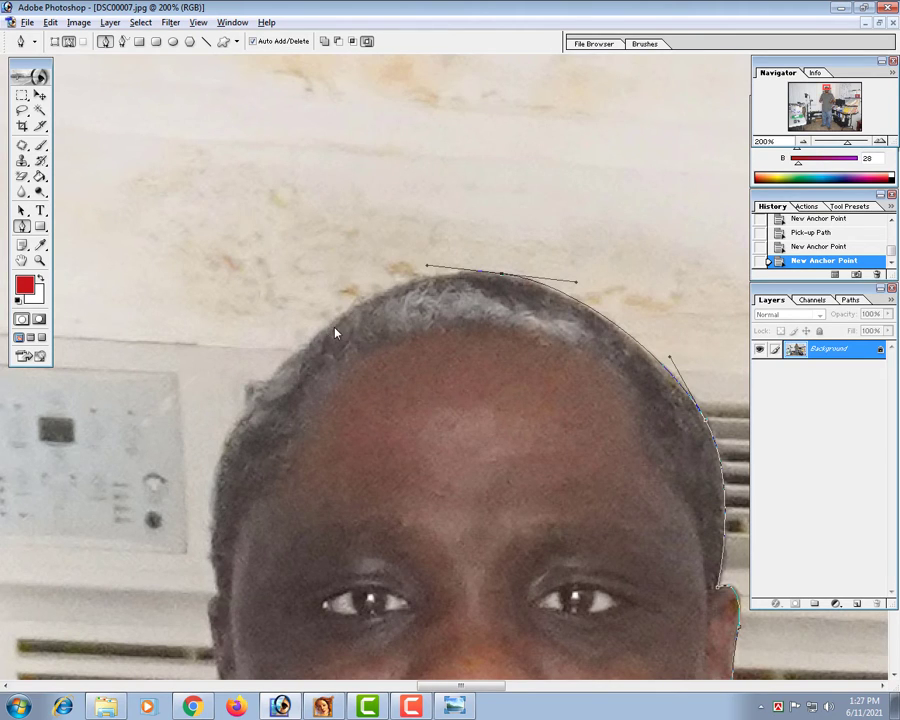
left_click_drag(332, 321, 307, 346)
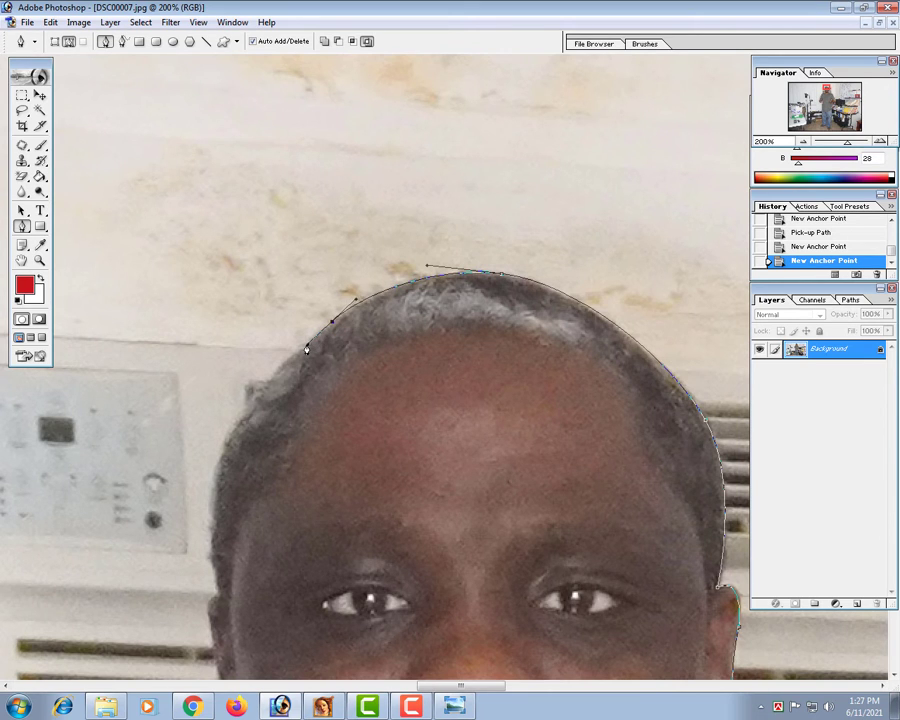
left_click(307, 349)
left_click_drag(239, 416, 224, 446)
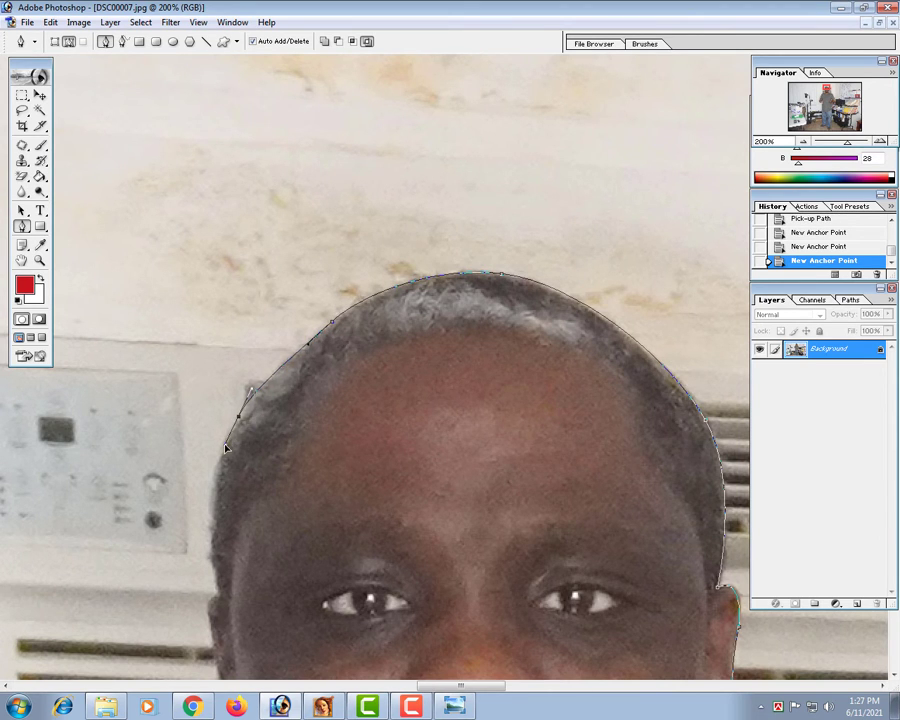
Step: Extend the path down the side of the hair to the top of the other ear, ending in a corner point
key("space")
left_click_drag(364, 345, 414, 109)
left_click_drag(269, 356, 288, 440)
left_click(270, 356, "alt")
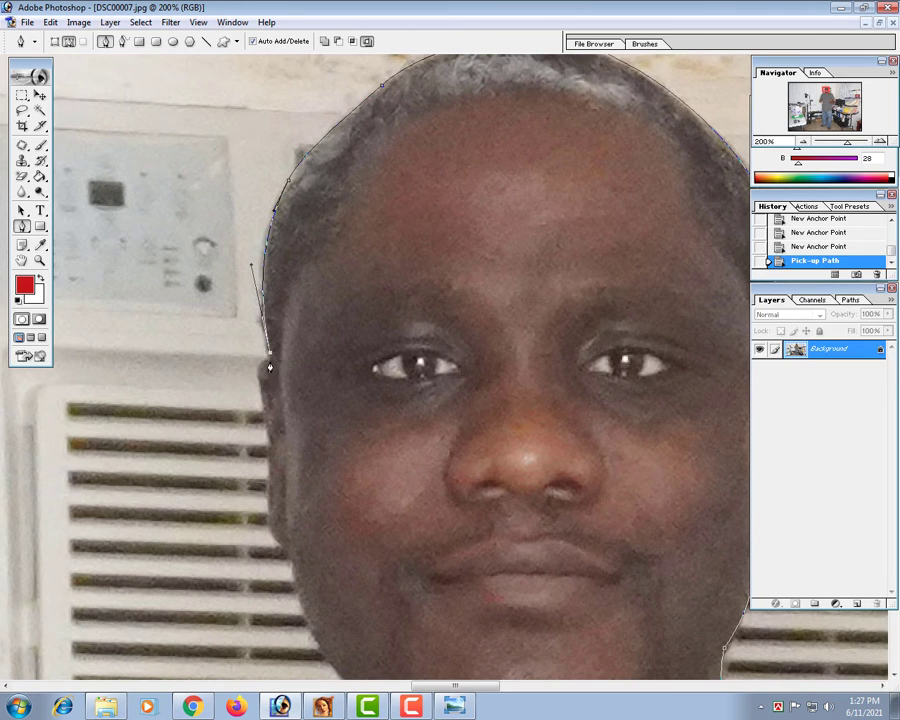
Step: Trace the ear's outer edge and the jaw down to the neck and make that anchor a corner point
left_click(267, 360)
left_click_drag(257, 374, 381, 427)
scroll(270, 417, "down", 3)
left_click(296, 413)
scroll(320, 388, "down", 3)
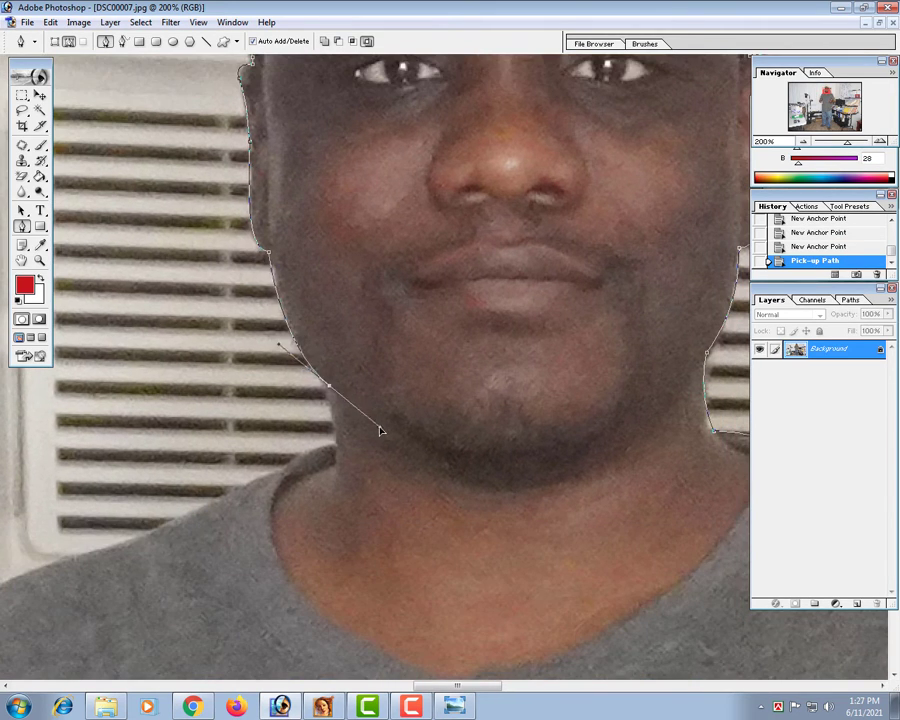
left_click(329, 391)
Step: Trace down the neck to a corner point at the collar and continue along the collar edge onto the shoulder slope
left_click(336, 443)
left_click(336, 442)
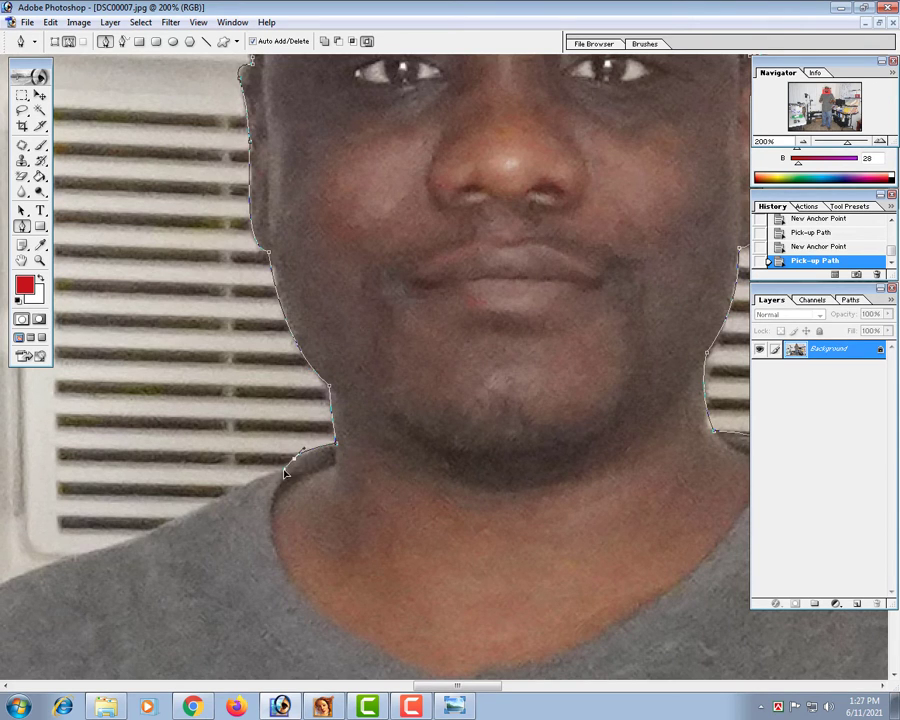
left_click_drag(284, 472, 284, 473)
left_click_drag(270, 486, 482, 371)
left_click_drag(354, 422, 334, 434)
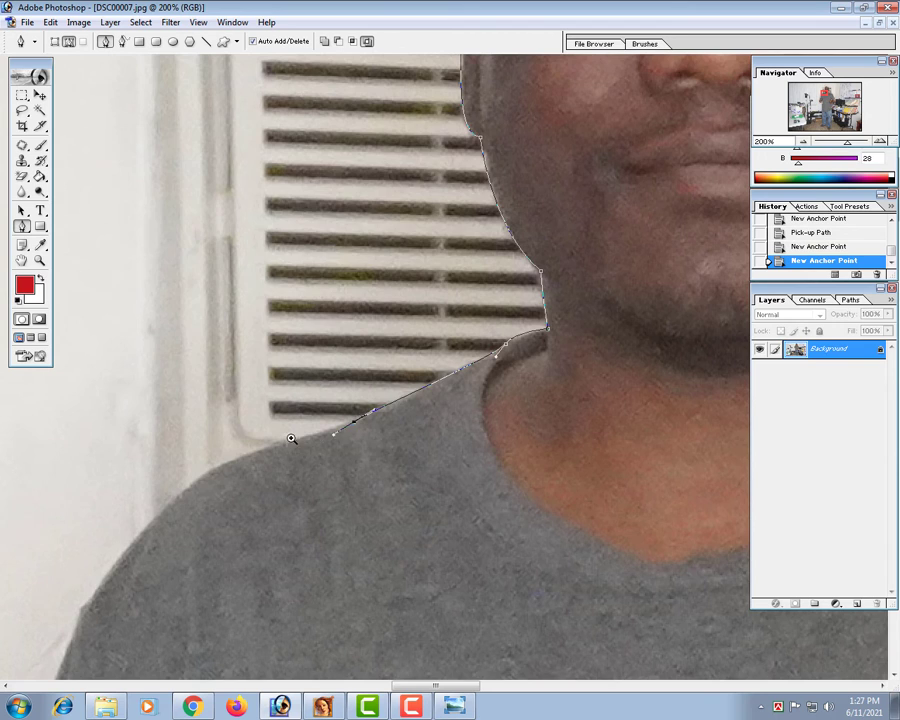
Step: Curve the path over the outer shoulder, adding a corner point, and carry it down onto the upper sleeve
left_click_drag(225, 483, 304, 388)
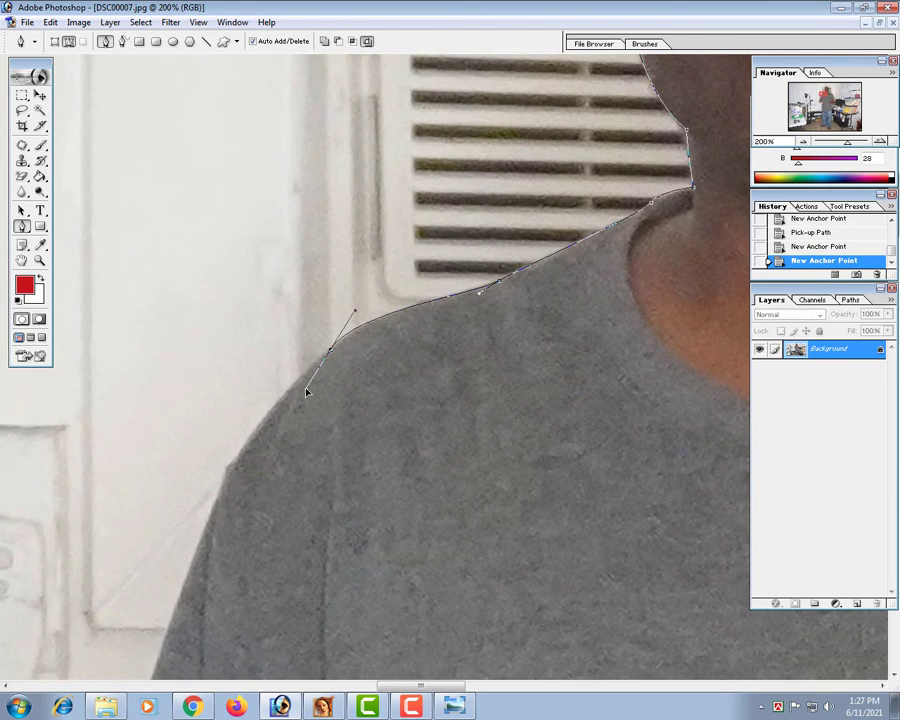
key("ctrl+minus")
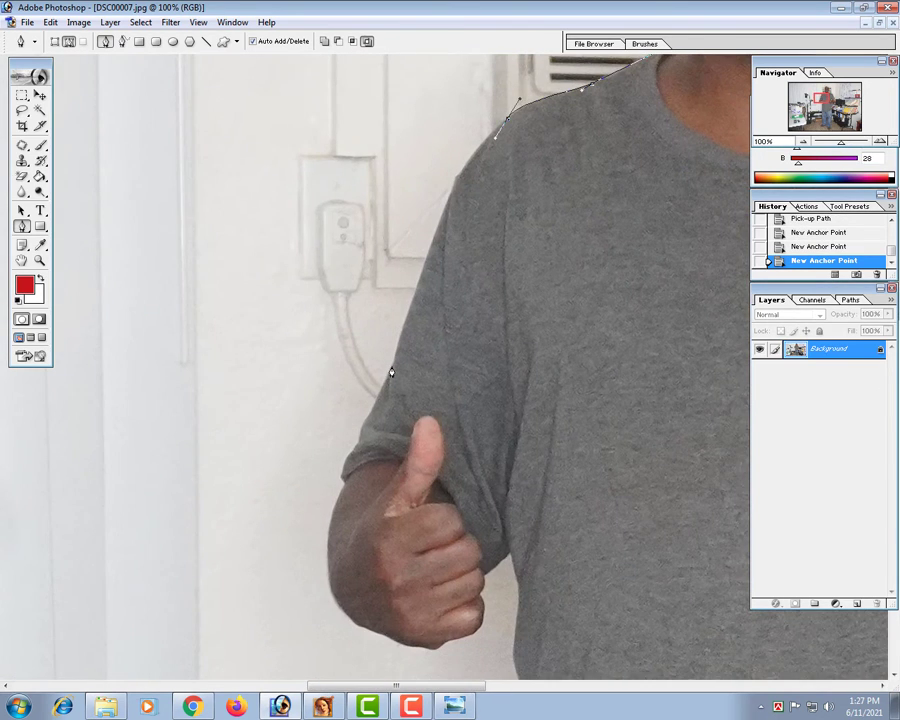
left_click(507, 121)
left_click_drag(411, 120, 765, 205)
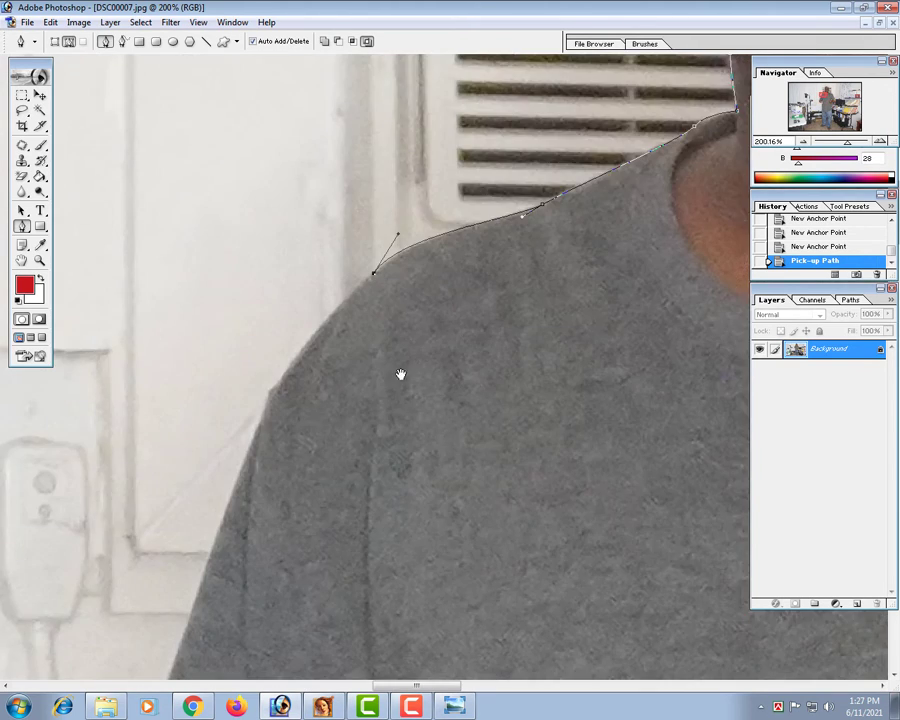
left_click_drag(304, 396, 339, 238)
left_click_drag(285, 290, 249, 389)
Step: Trace the sleeve's outer edge down to its hem and around the hem with corner points to the forearm
left_click_drag(235, 508, 258, 315)
left_click_drag(206, 409, 192, 453)
left_click_drag(214, 327, 263, 136)
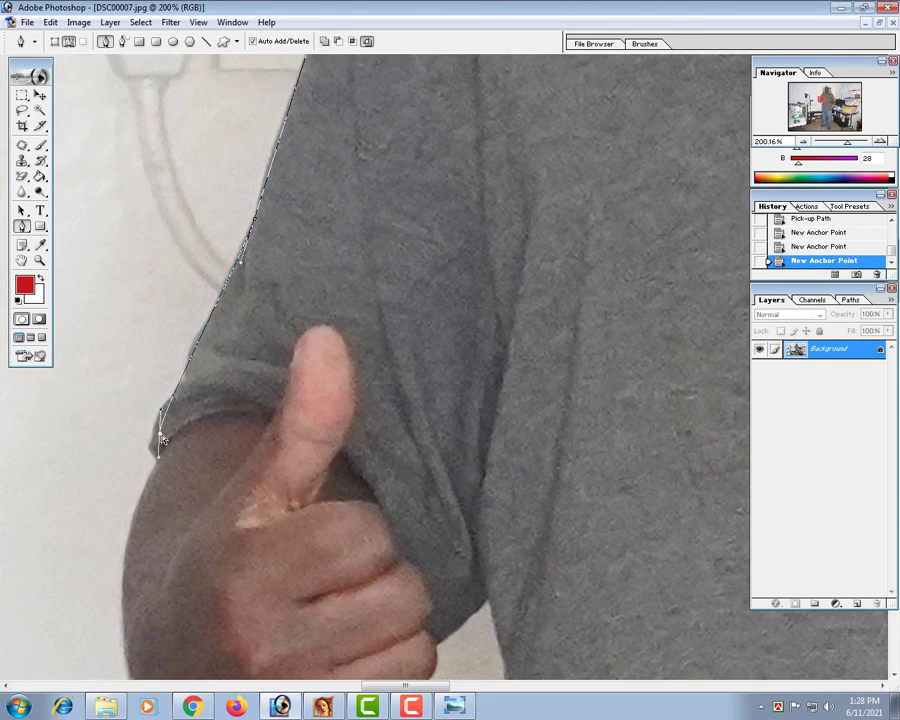
left_click(186, 376)
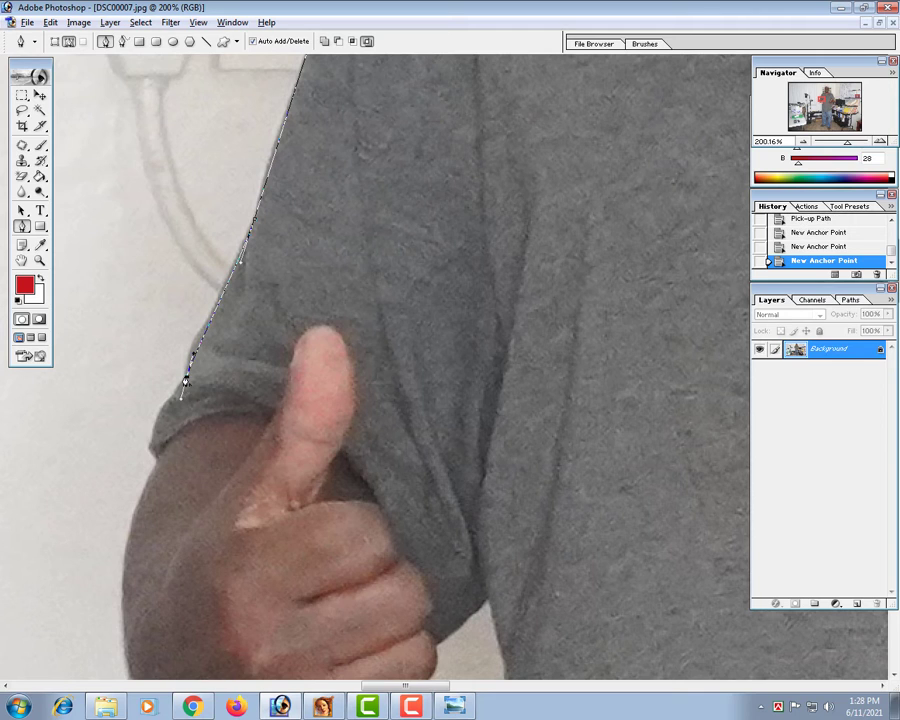
left_click(151, 438)
left_click_drag(154, 451, 176, 279)
left_click(151, 439, "alt")
left_click(155, 454)
Step: Curve the path around the elbow and forearm to a corner point on the underside of the wrist
left_click_drag(131, 480, 177, 558)
left_click_drag(265, 548, 210, 358)
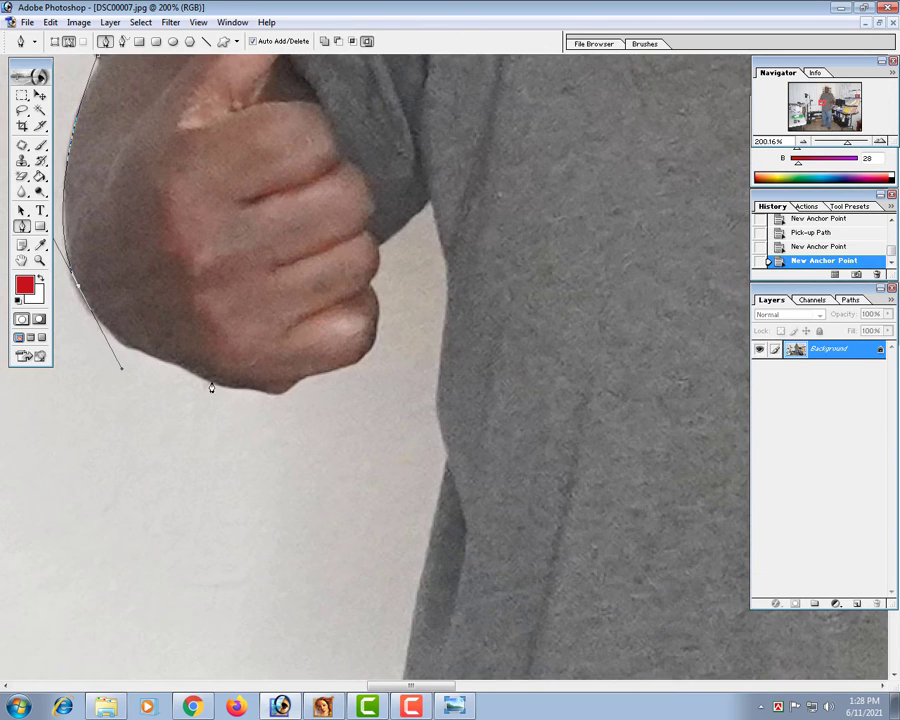
left_click_drag(183, 365, 365, 214)
left_click(182, 367, "alt")
Step: Trace around the underside of the fist and the curled fingers, and extend the path along the sleeve to the armpit
left_click(262, 389)
left_click(285, 391)
key("ctrl+z")
left_click(371, 286)
left_click(376, 240, "alt")
left_click(431, 201)
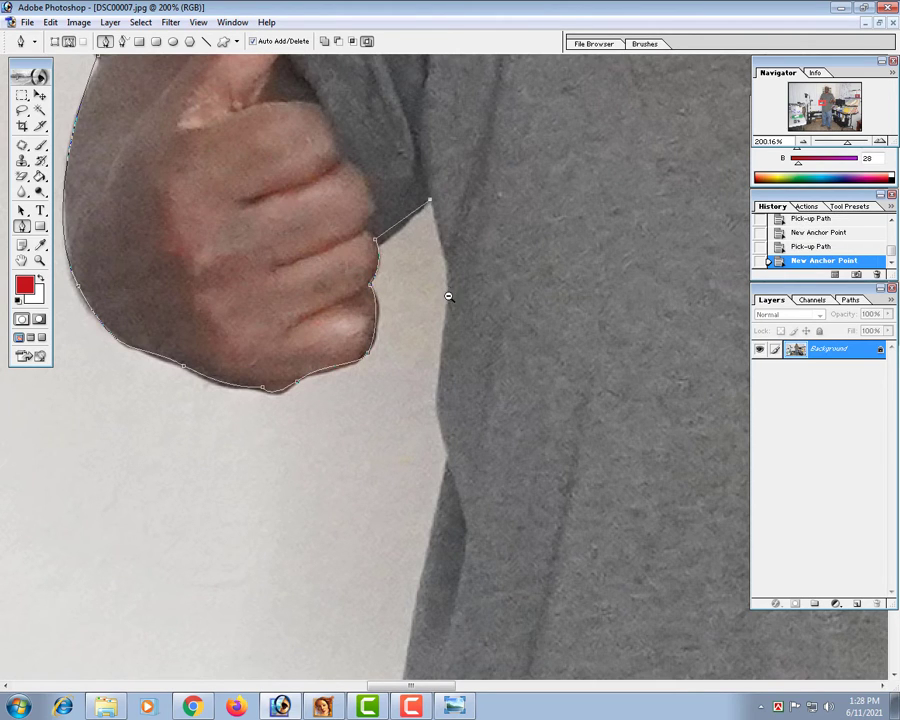
Step: Trace the side of the shirt from the armpit down to the fold at the waist
left_click(448, 302, "alt")
left_click_drag(468, 356, 441, 247)
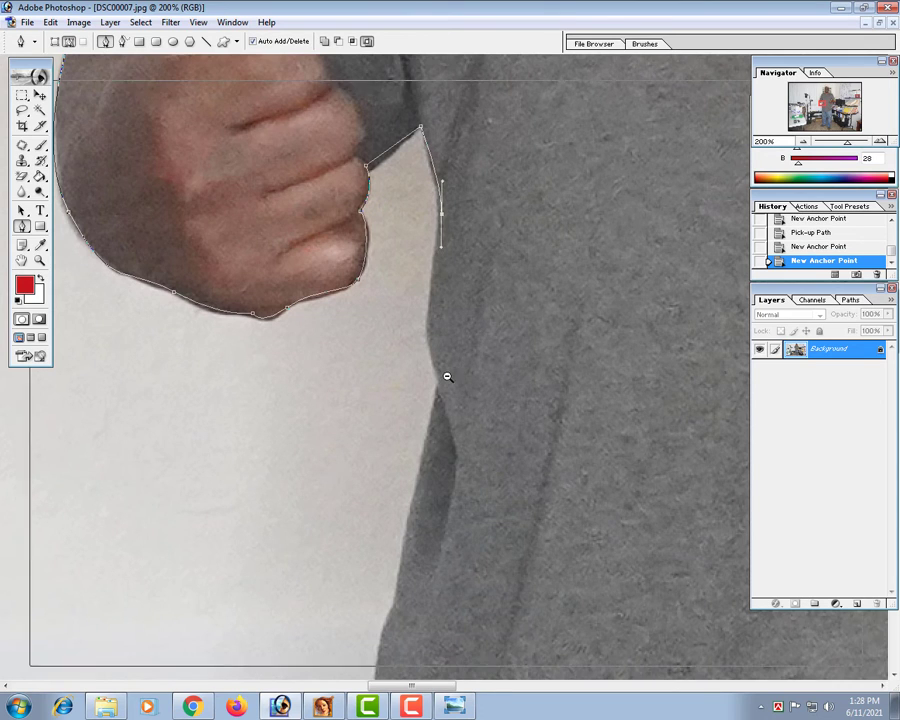
left_click(446, 377, "alt")
left_click_drag(514, 360, 512, 256)
left_click_drag(439, 259, 444, 284)
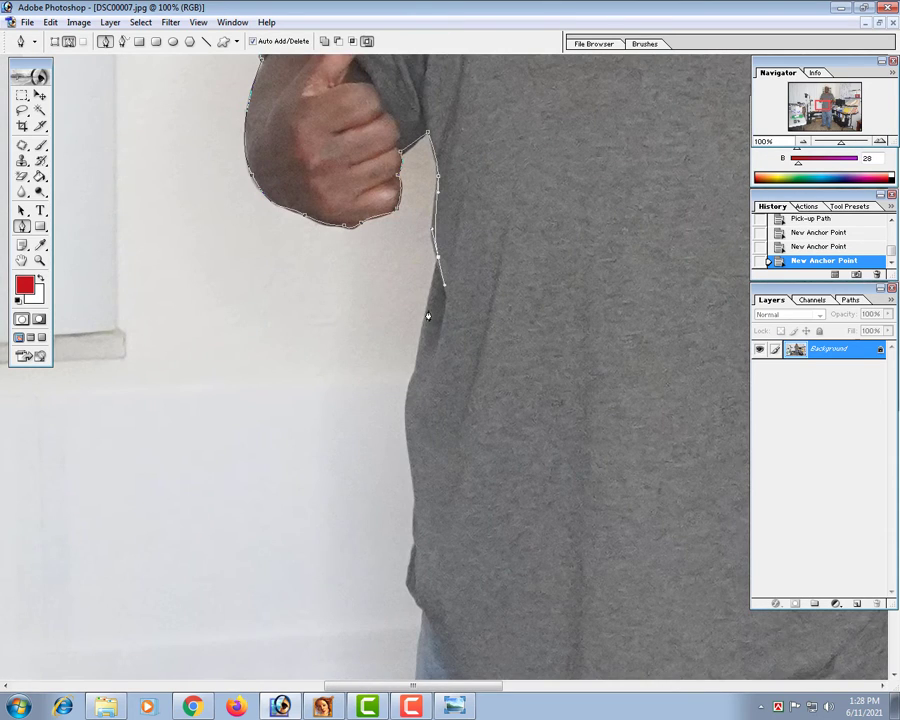
Step: Trace the lower side of the shirt to its hem and place a corner point where it meets the jeans
left_click_drag(414, 356, 414, 383)
left_click_drag(416, 440, 410, 293)
key("ctrl+z")
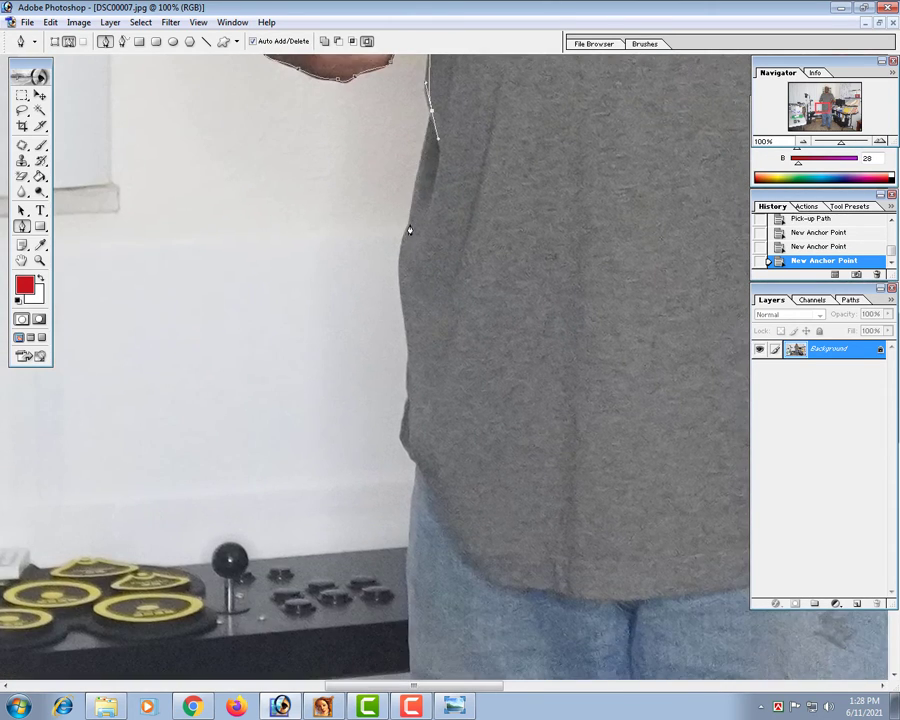
left_click_drag(409, 225, 407, 270)
mouse_move(420, 366)
left_mouse_down()
mouse_move(402, 261)
mouse_move(412, 335)
mouse_move(392, 342)
mouse_move(389, 354)
mouse_move(418, 382)
left_mouse_up()
left_click(401, 256, "alt")
left_click(393, 330, "alt")
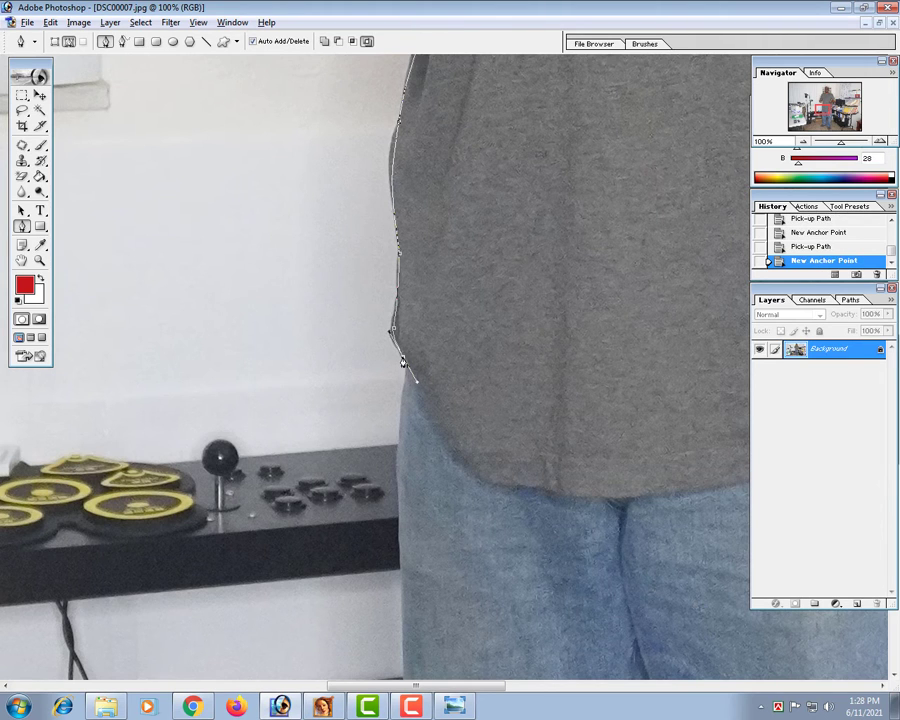
left_click(403, 358, "alt")
left_click(408, 364)
Step: Trace the outer edge of the jeans leg from the shirt hem down to the cuff above the shoe
left_click_drag(408, 491, 402, 319)
left_click_drag(414, 386, 397, 216)
left_click_drag(388, 311, 389, 342)
left_click_drag(413, 424, 382, 279)
left_click_drag(404, 394, 369, 301)
left_click_drag(381, 401, 382, 441)
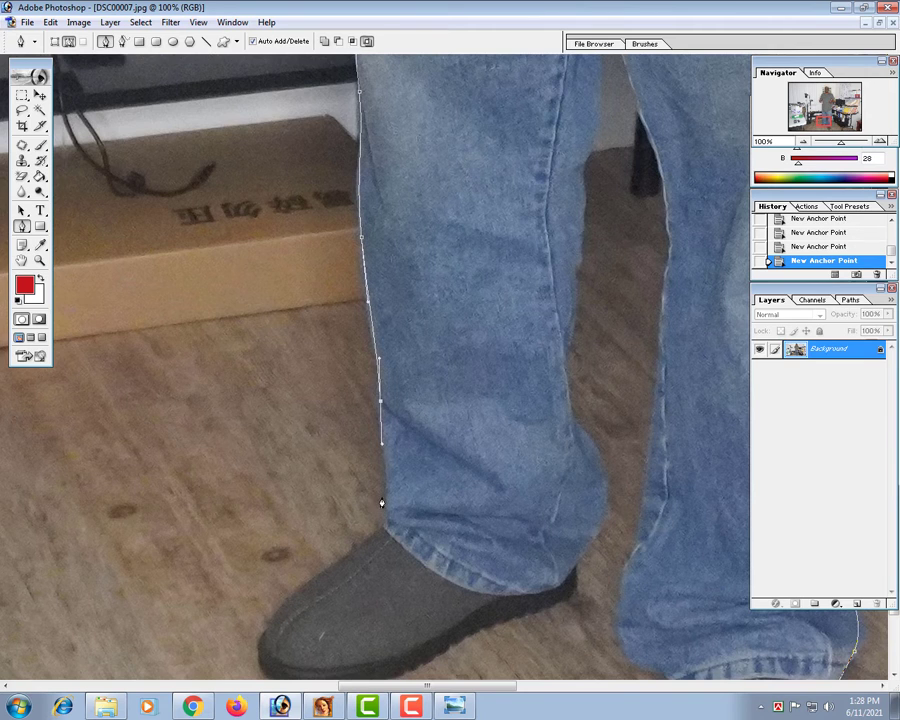
left_click_drag(387, 485, 363, 318)
Step: Trace around the shoe's toe, sole and heel with corner points, ending where the heel meets the jeans cuff
left_click_drag(261, 396, 258, 439)
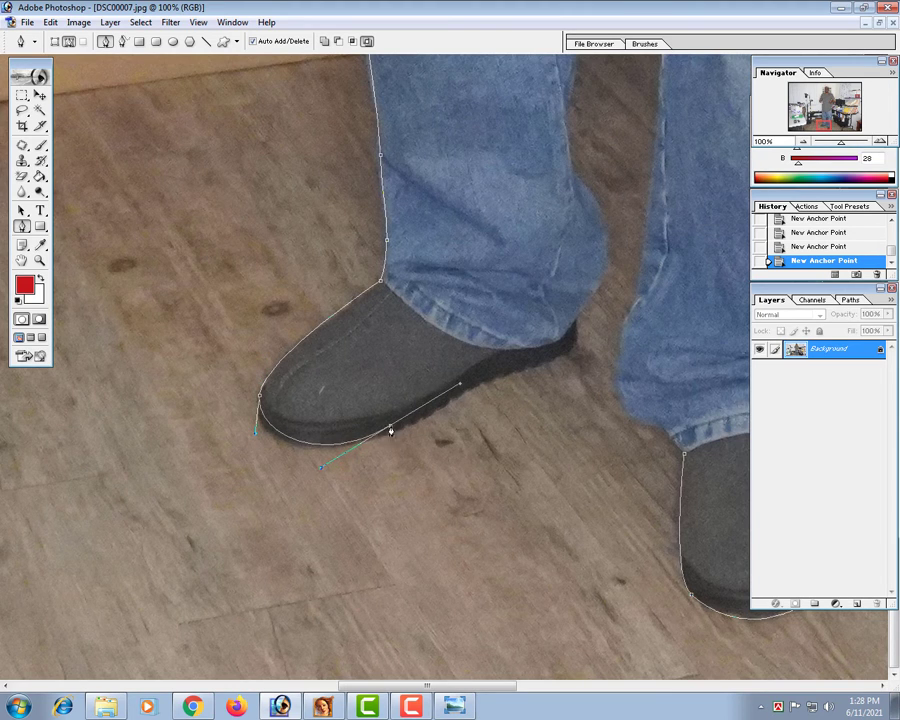
key("ctrl+z")
left_click_drag(391, 437, 475, 403)
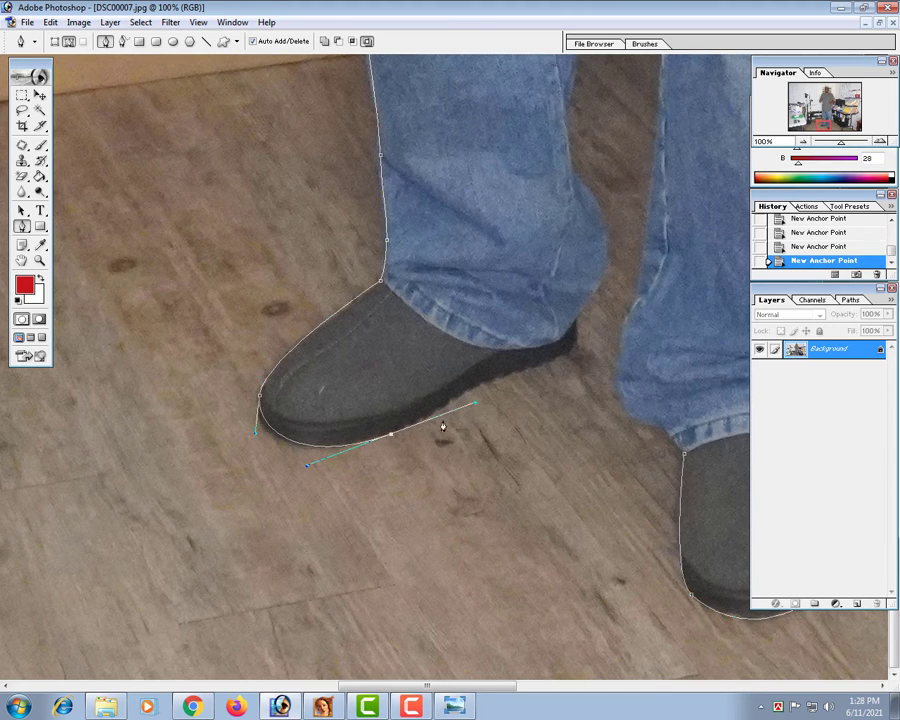
left_click(391, 438, "alt")
left_click_drag(540, 362, 487, 442)
left_click(539, 362, "alt")
left_click(577, 312)
Step: Trace the inner edge of the same jeans leg upward to the gap below the crotch
left_click_drag(550, 340, 430, 532)
left_click_drag(466, 313, 465, 278)
key("ctrl+z")
left_click(458, 200)
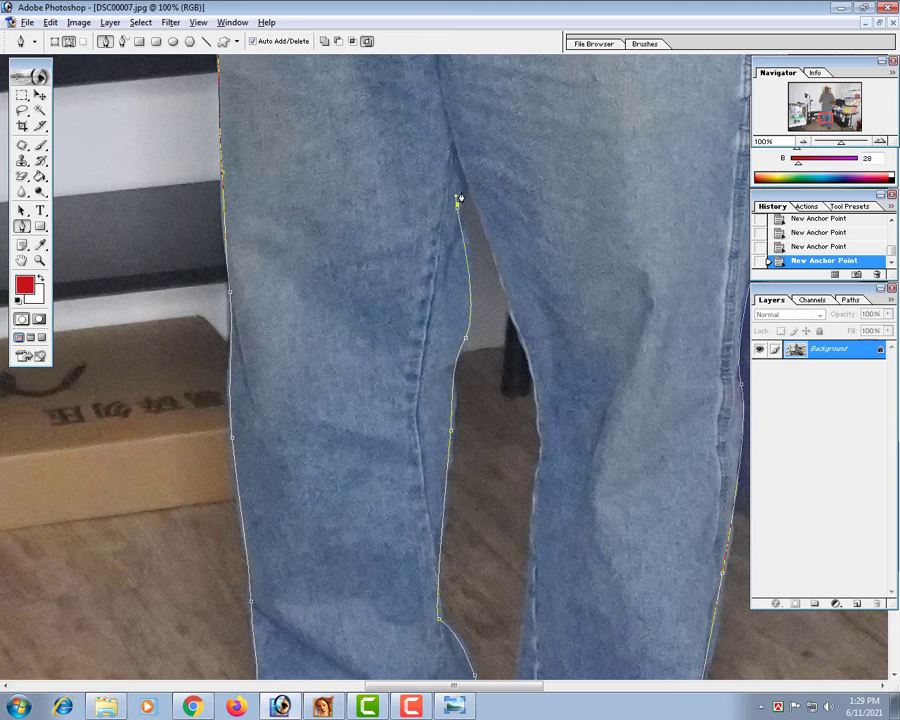
left_click_drag(528, 353, 543, 396)
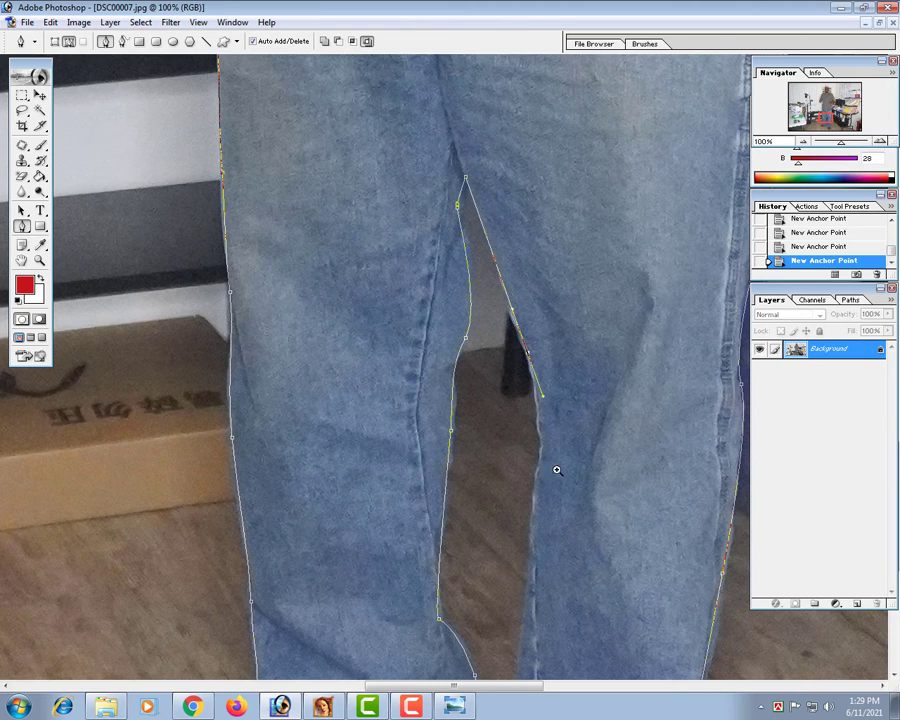
left_click_drag(539, 505, 523, 320)
left_click_drag(524, 276, 522, 313)
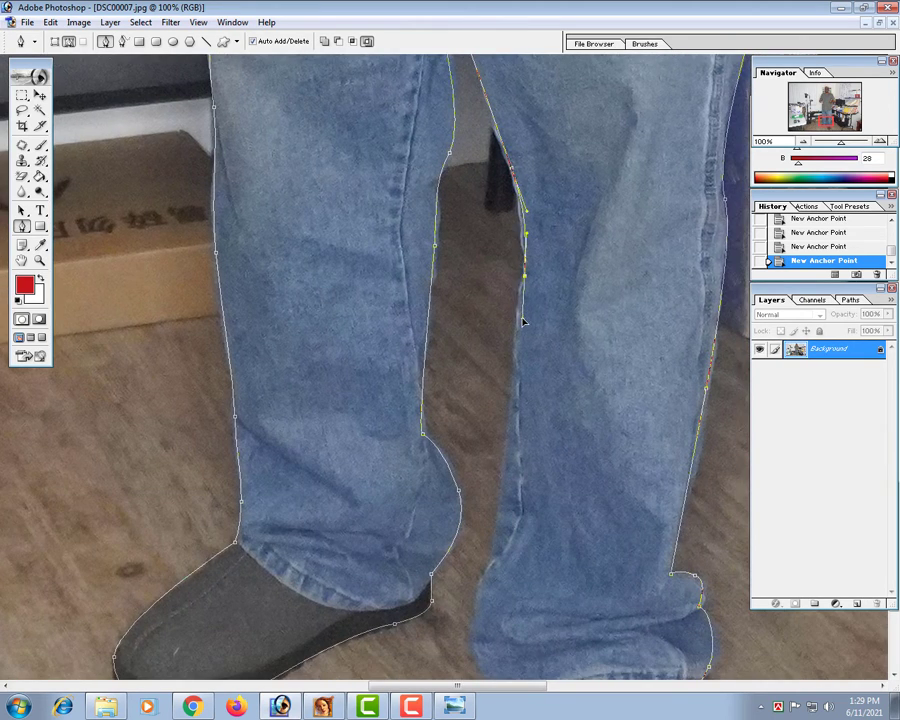
left_click_drag(529, 444, 522, 337)
key("ctrl+z")
left_click_drag(266, 156, 690, 170)
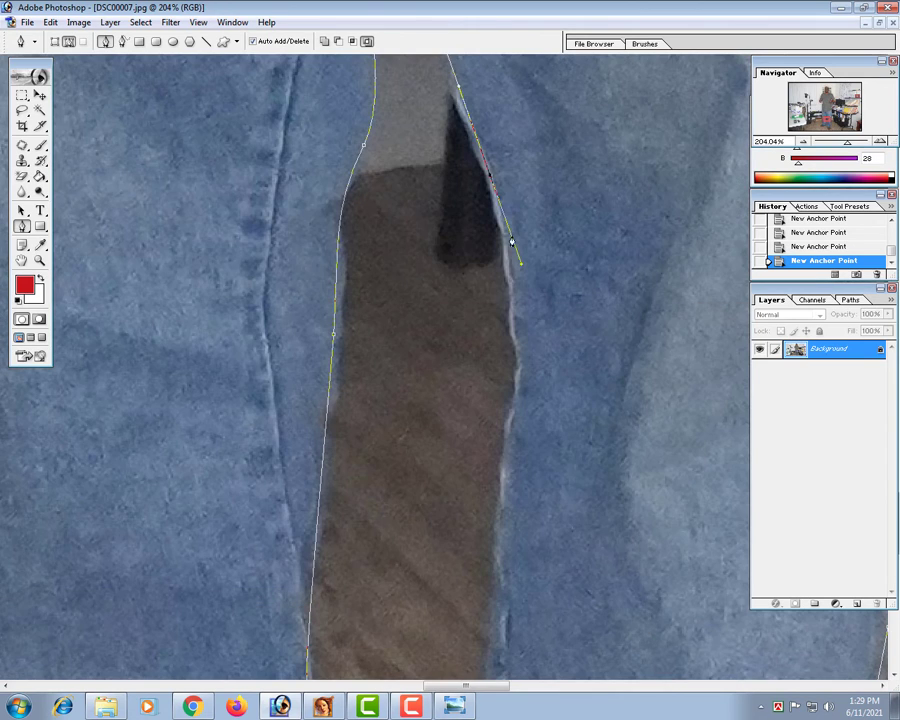
key("ctrl+z")
Step: Trace the inner edge of the other jeans leg from below the crotch down past the knee
left_click_drag(486, 175, 498, 213)
left_click_drag(508, 347, 516, 290)
left_click_drag(505, 403, 504, 427)
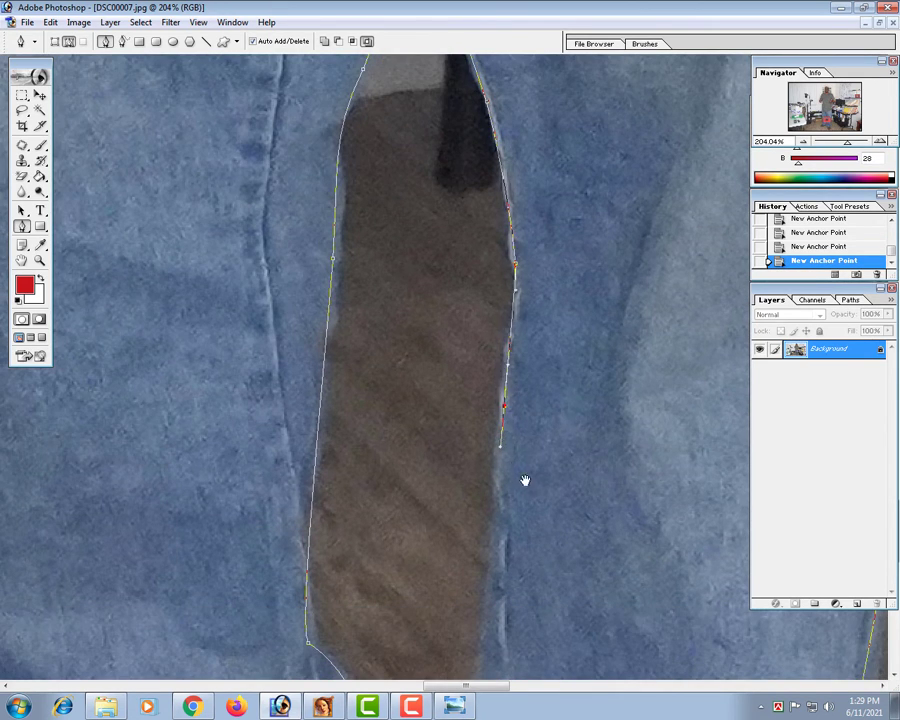
left_click_drag(525, 480, 499, 304)
left_click_drag(481, 402, 478, 450)
key("ctrl+minus")
Step: Continue the path down the inner lower leg and around the bulge of the jeans above the cuff
left_click_drag(540, 587, 490, 292)
left_click_drag(402, 329, 365, 401)
left_click(392, 402)
scroll(390, 400, "down", 3)
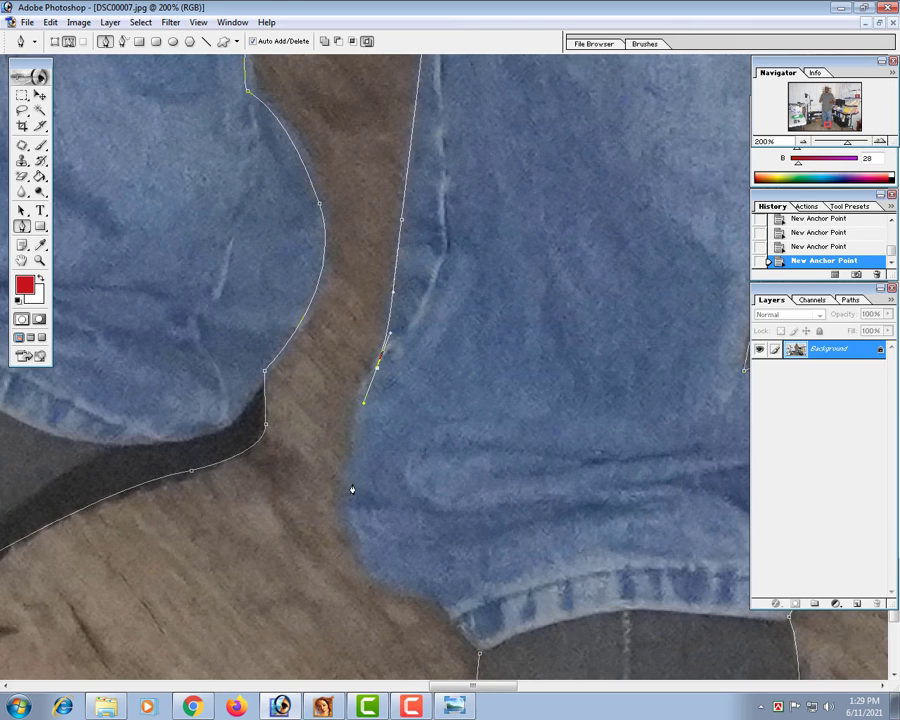
left_click_drag(351, 482, 357, 535)
Step: Add a corner point beside the jeans cuff and close the path at its starting anchor on the shoe
left_click_drag(452, 554, 434, 294)
left_click_drag(416, 340, 508, 365)
left_click(417, 341)
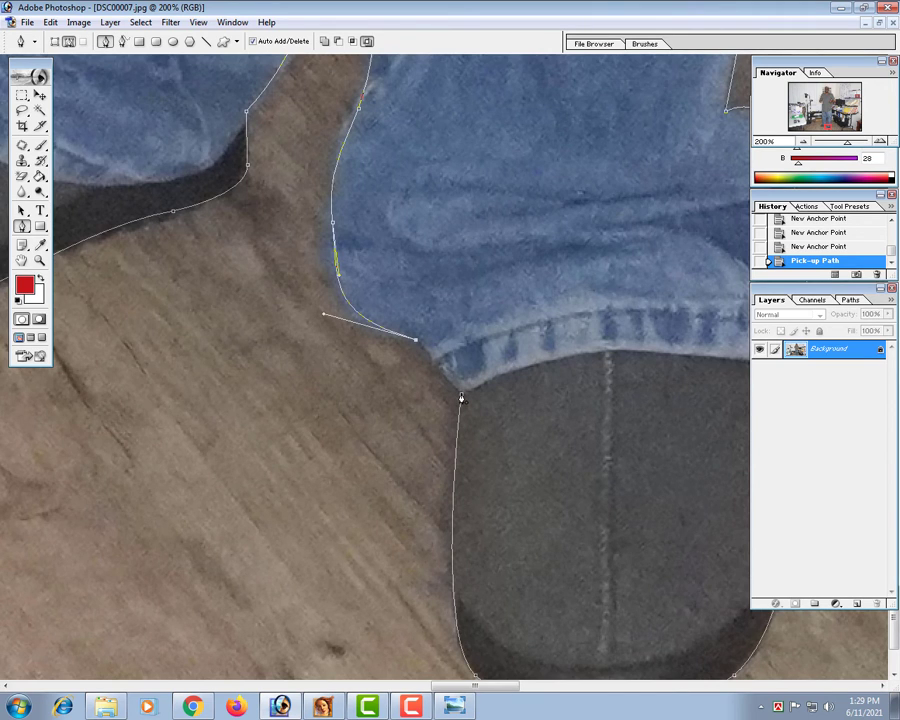
left_click(461, 397)
Step: Convert the closed path around the whole man into a selection
left_click(447, 211, "alt")
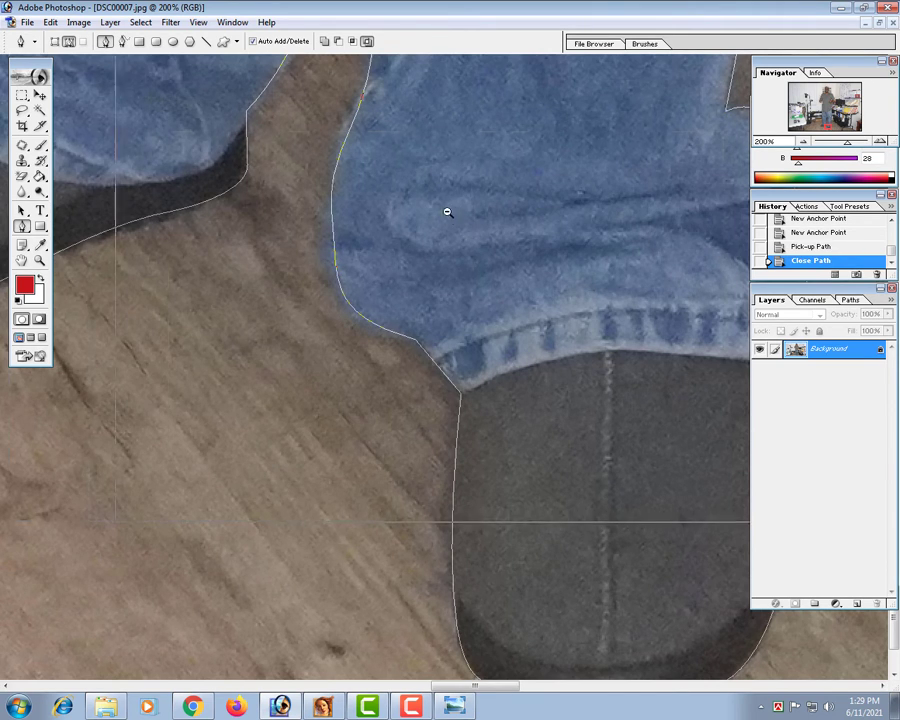
left_click(447, 208, "alt")
left_click(500, 285, "alt")
left_click(511, 281, "alt")
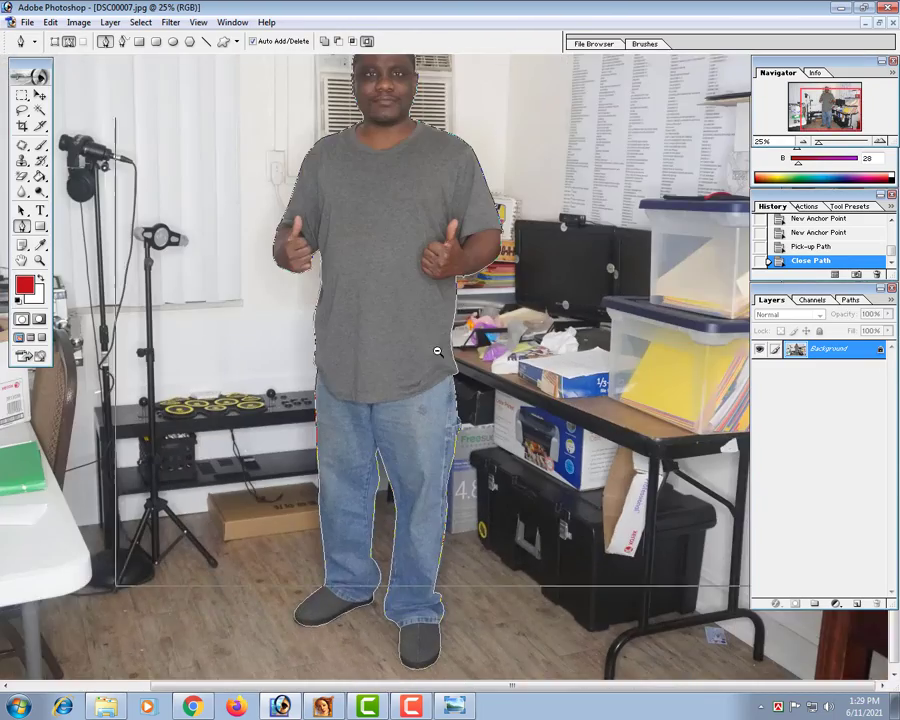
left_click(438, 370, "alt")
left_click(519, 380)
left_click(519, 380)
left_click(535, 345, "alt")
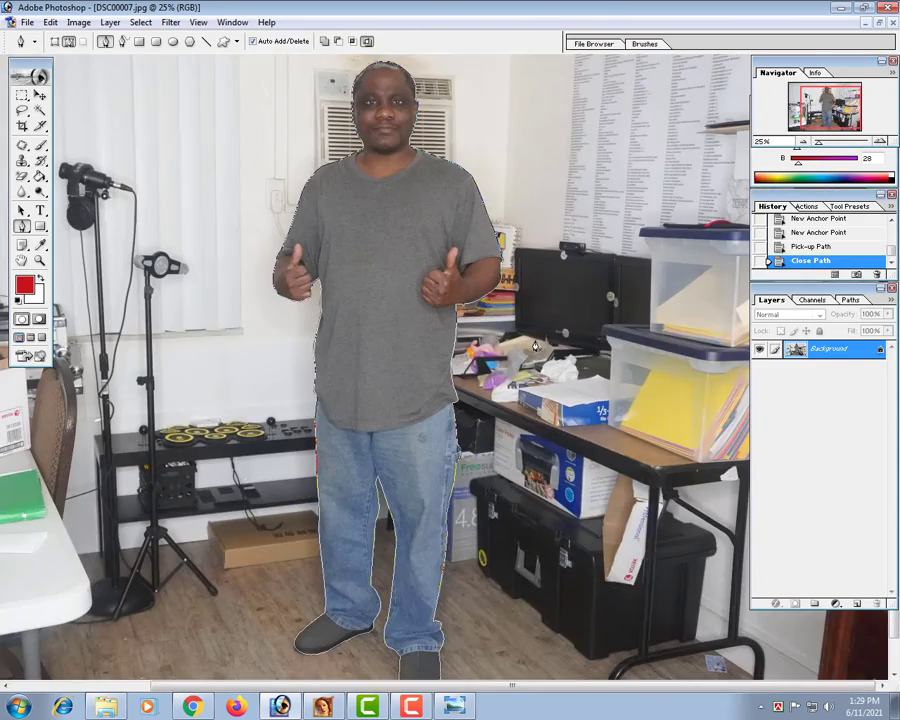
left_click(535, 340, "alt")
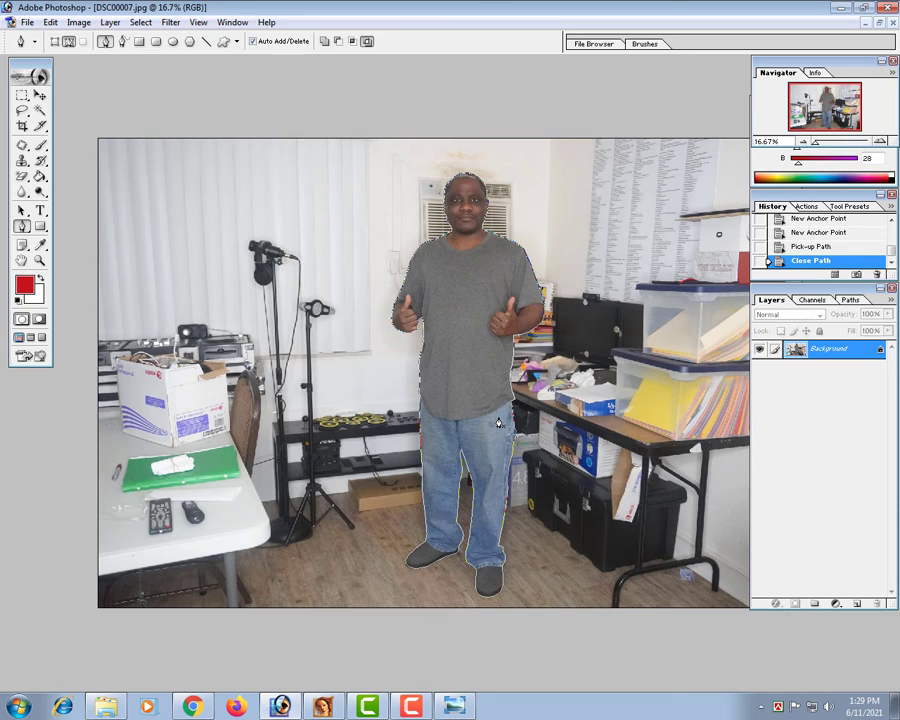
key("ctrl+Return")
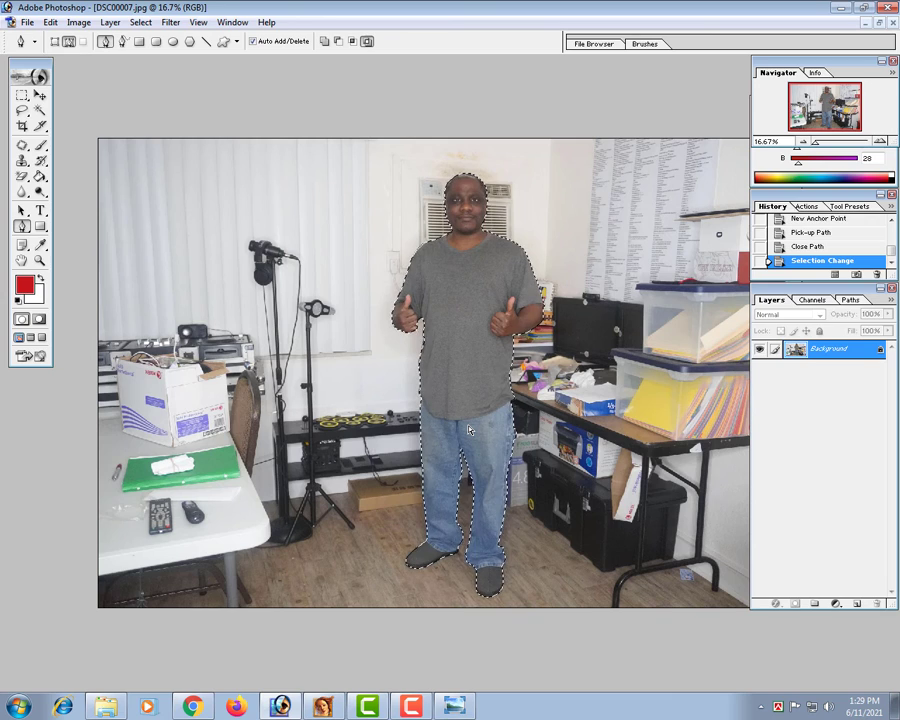
left_click(454, 413)
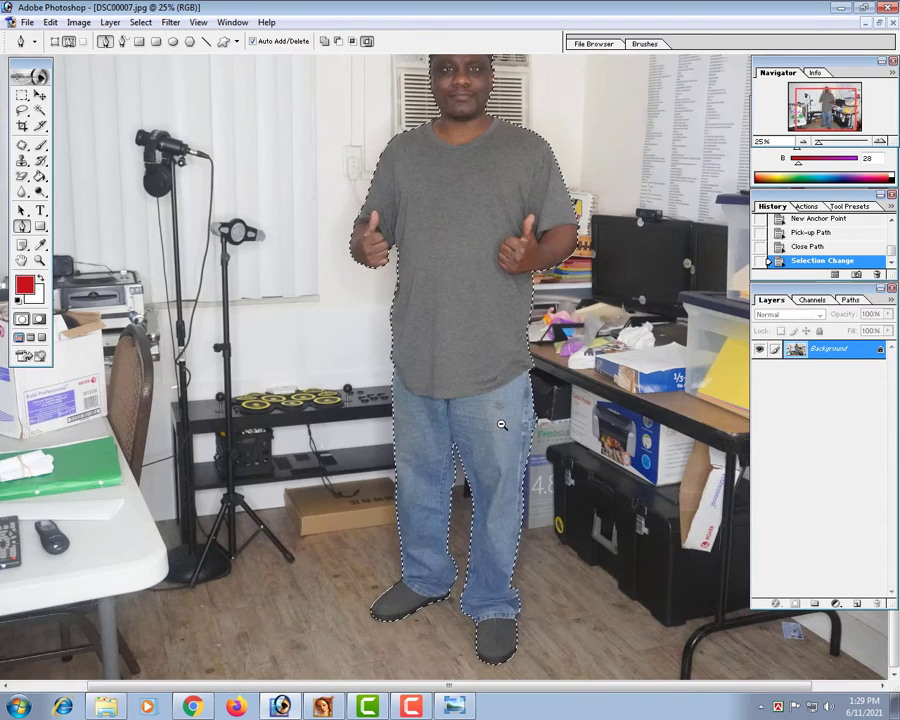
Step: Undo the conversion of the path into a selection, and restore the selection
left_click(501, 424, "alt")
left_click(496, 409, "alt")
key("ctrl+z")
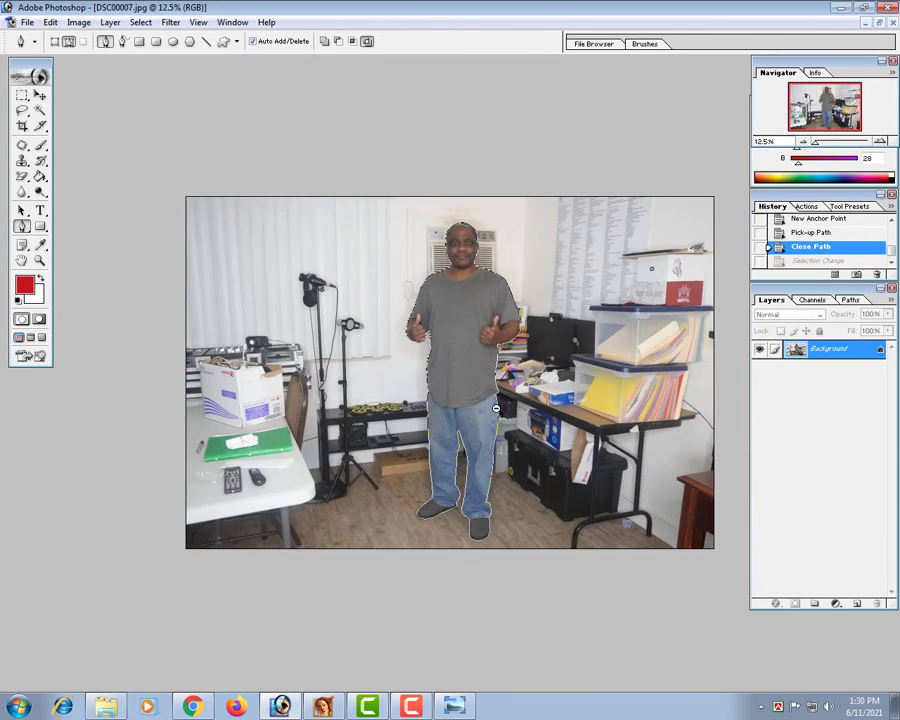
left_click(374, 372)
left_click(374, 372)
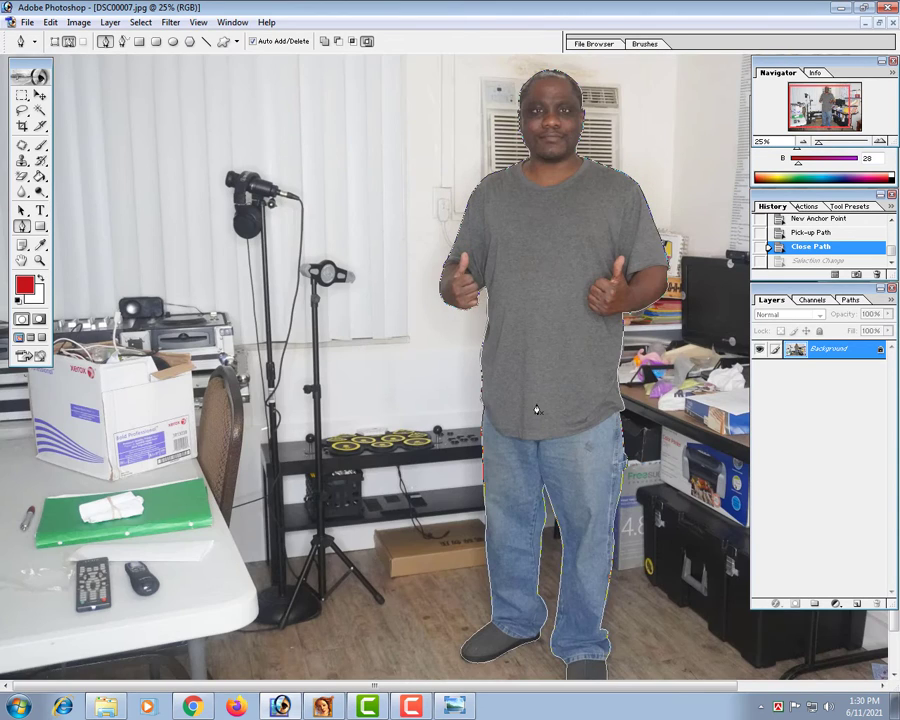
left_click(537, 403, "alt")
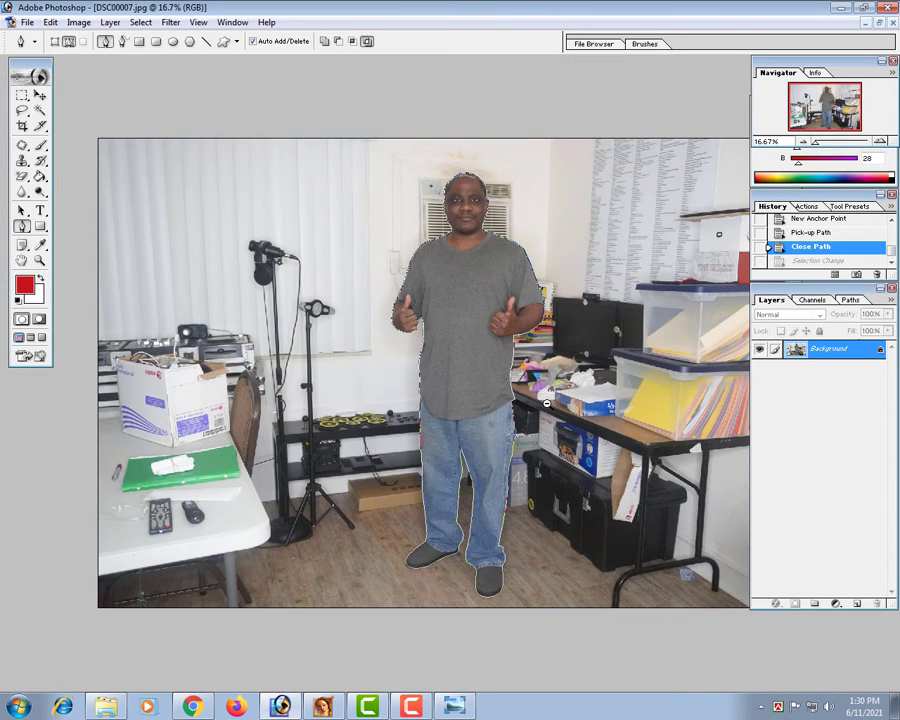
key("ctrl+z")
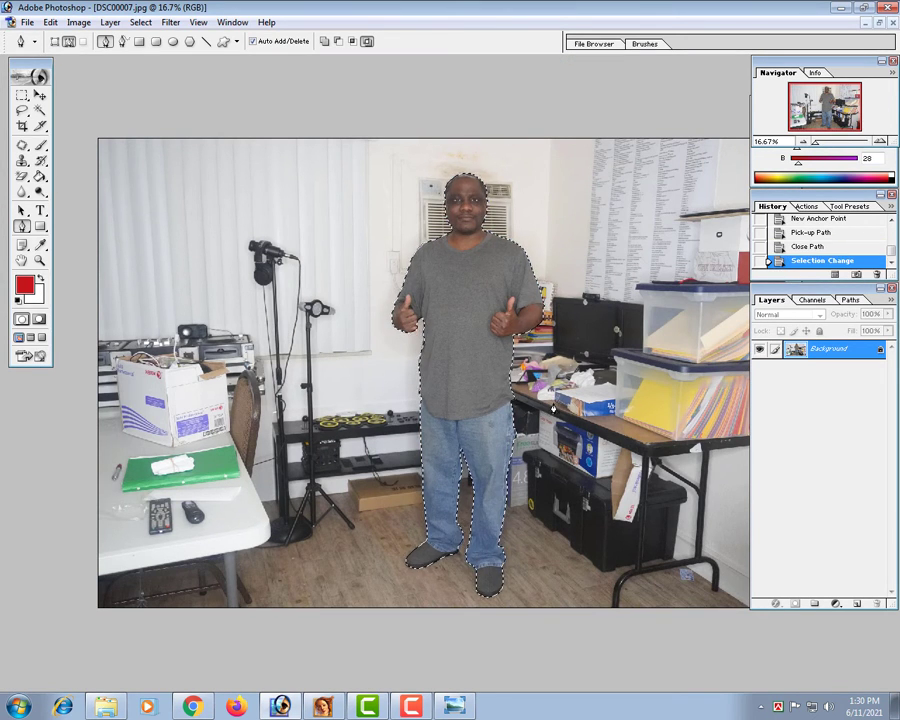
Step: Invert the selection to cover everything around the man and convert the Background into a regular layer named Layer 0
left_click(502, 412)
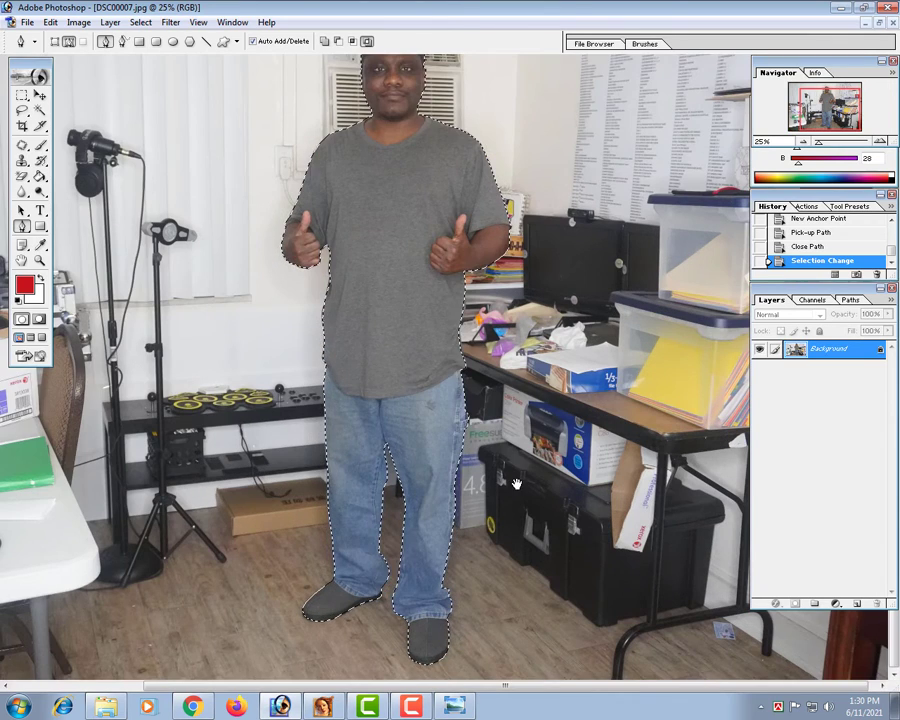
left_click(487, 429, "alt")
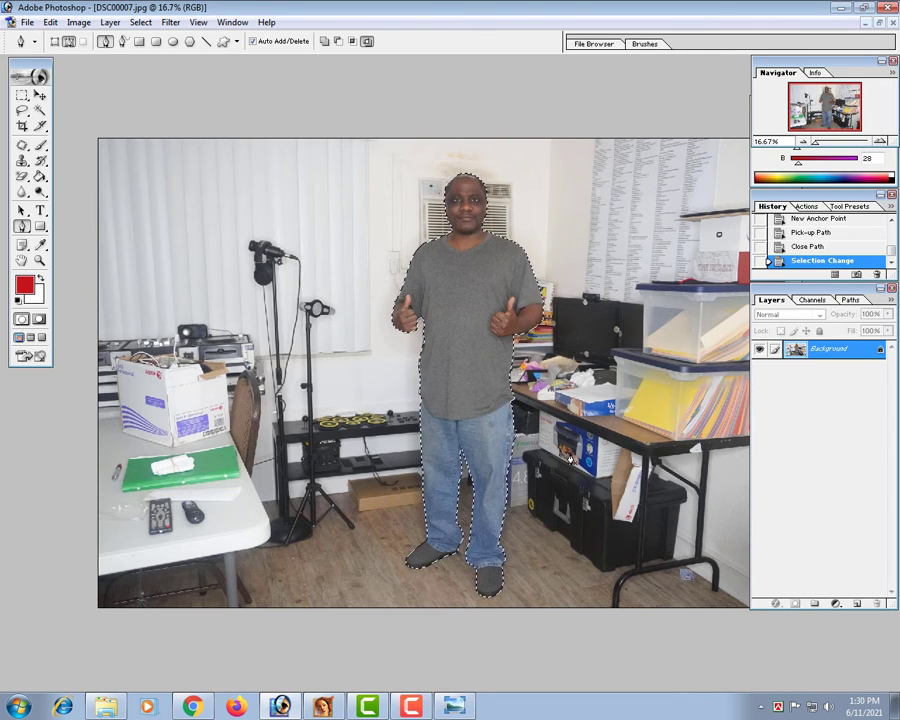
left_click(490, 480, "alt")
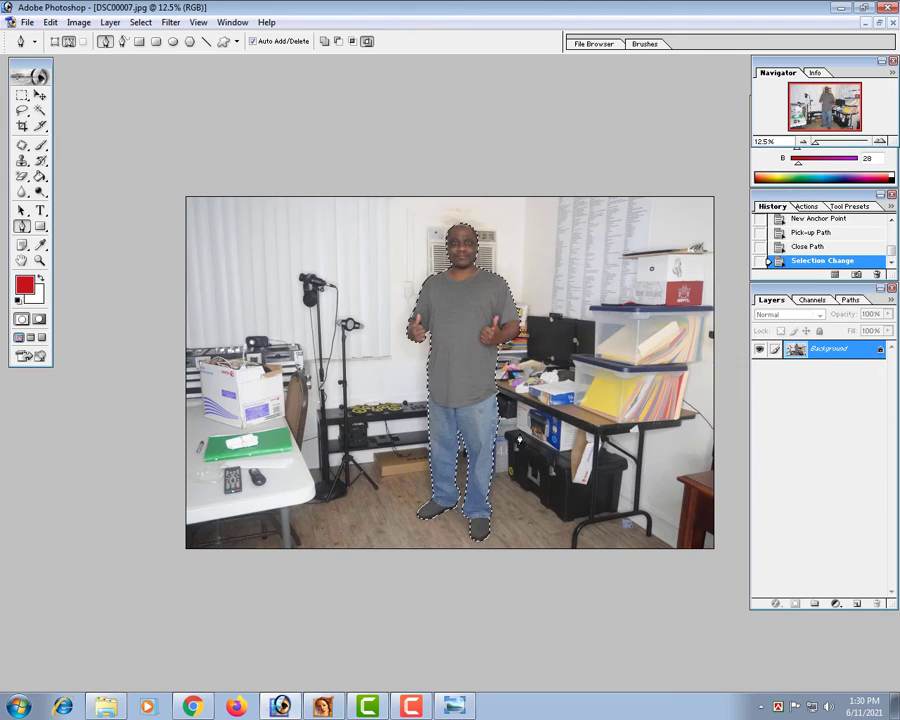
key("ctrl+shift+i")
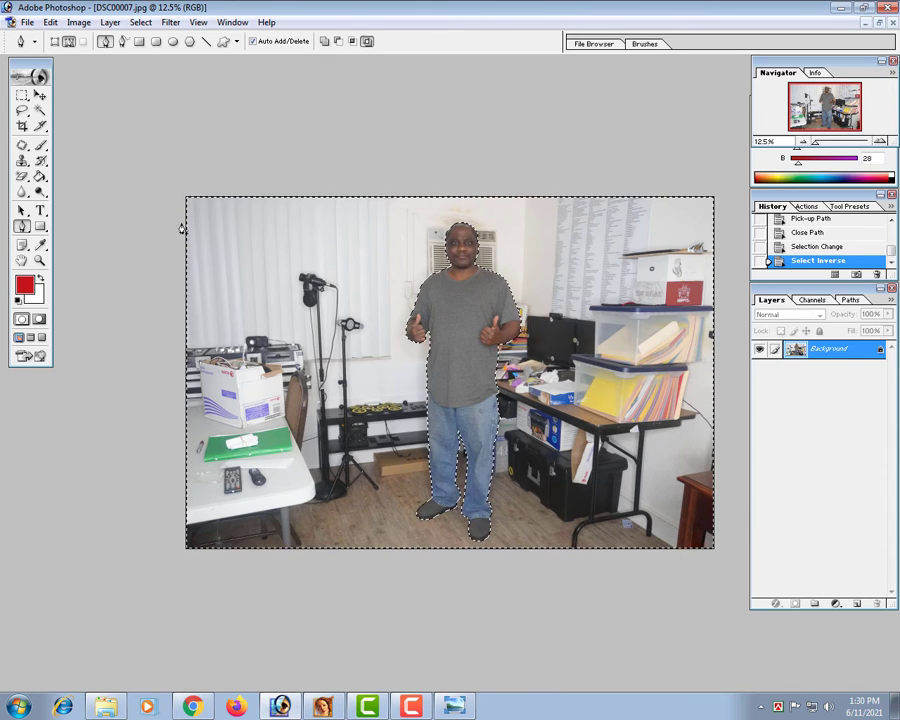
double_click(818, 350)
left_click(549, 334)
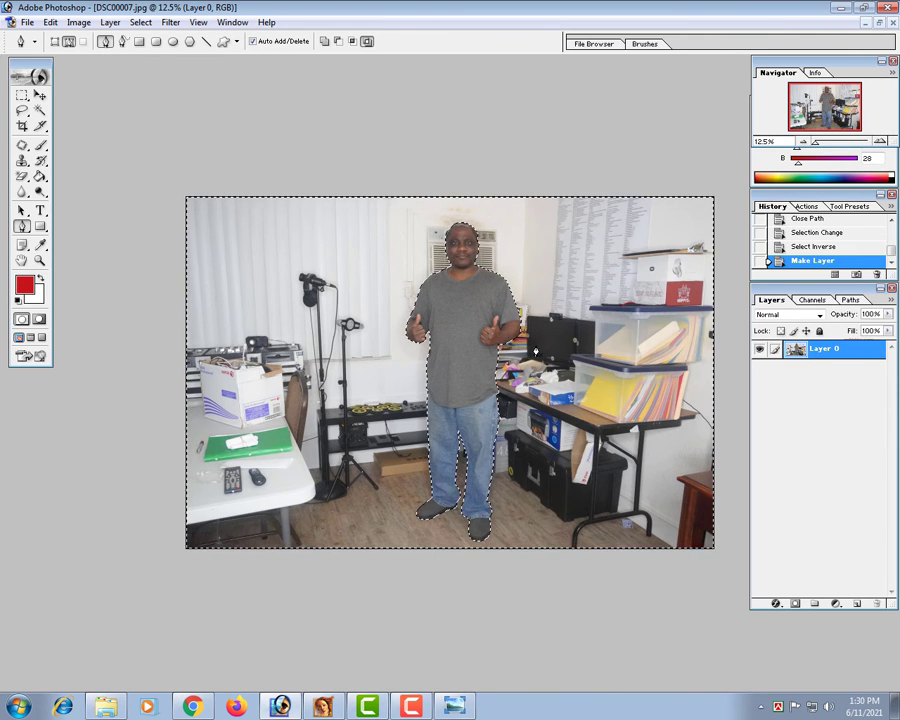
Step: Delete the room background around the man and deselect
key("Delete")
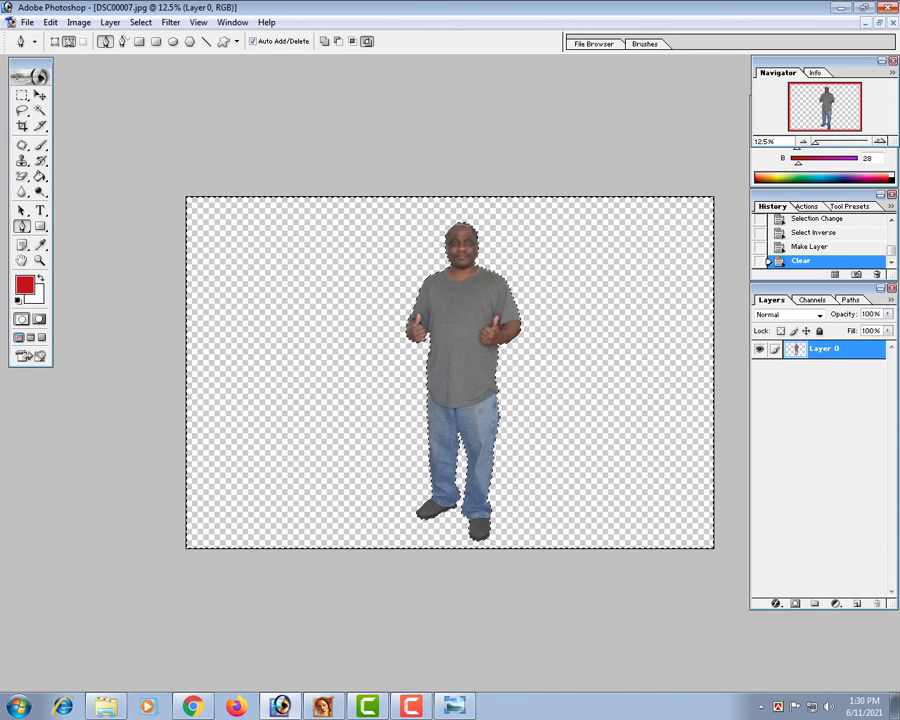
key("ctrl+d")
Step: Crop the canvas to a narrow upright frame around the man, keeping the full image height
key("ctrl+plus")
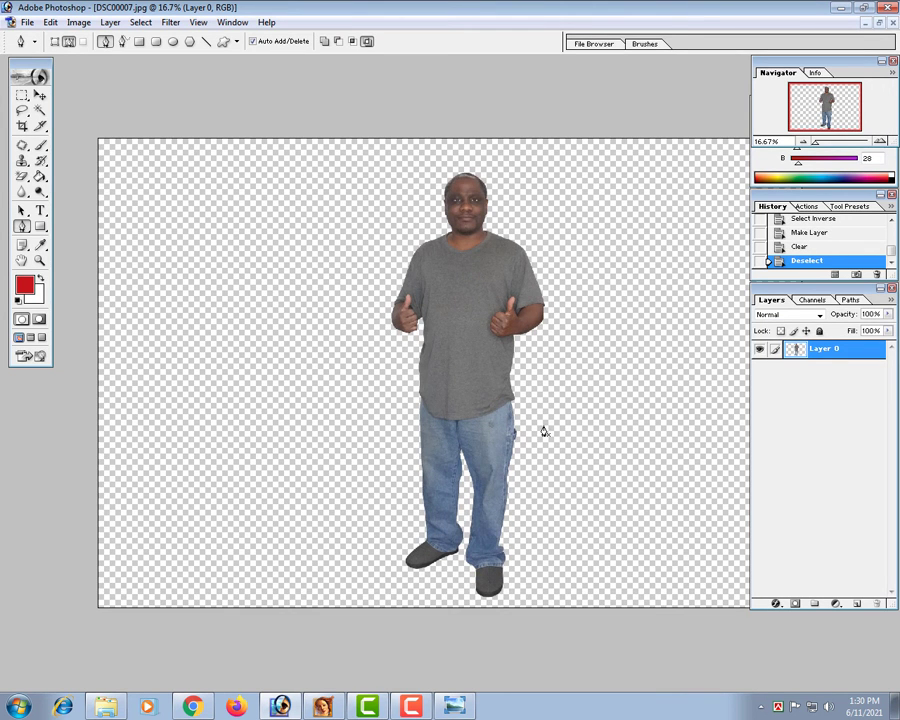
scroll(414, 386, "down", 1)
scroll(461, 364, "up", 2)
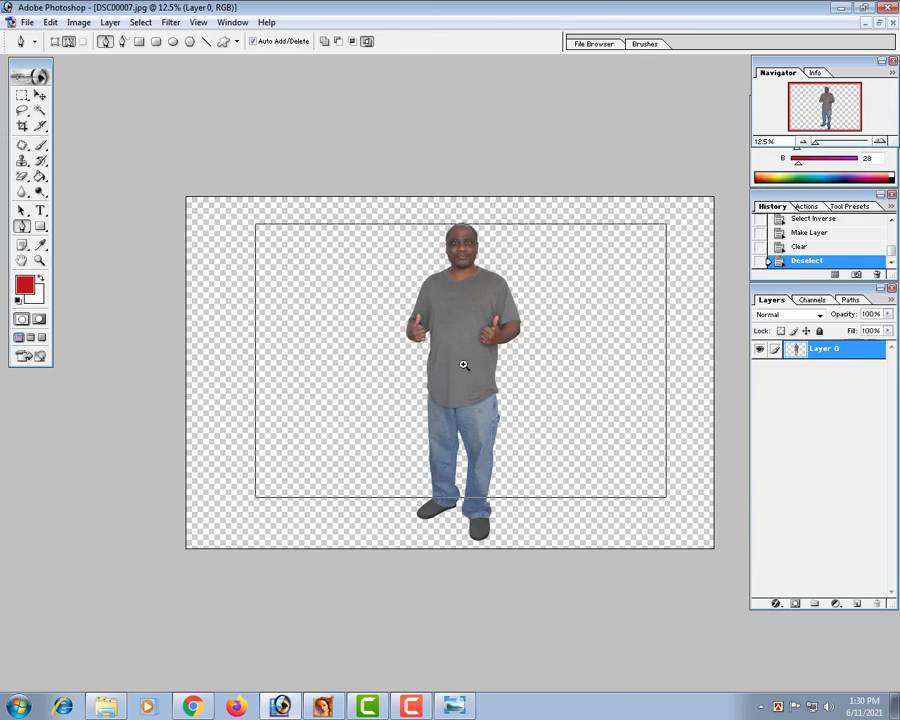
scroll(516, 420, "down", 1)
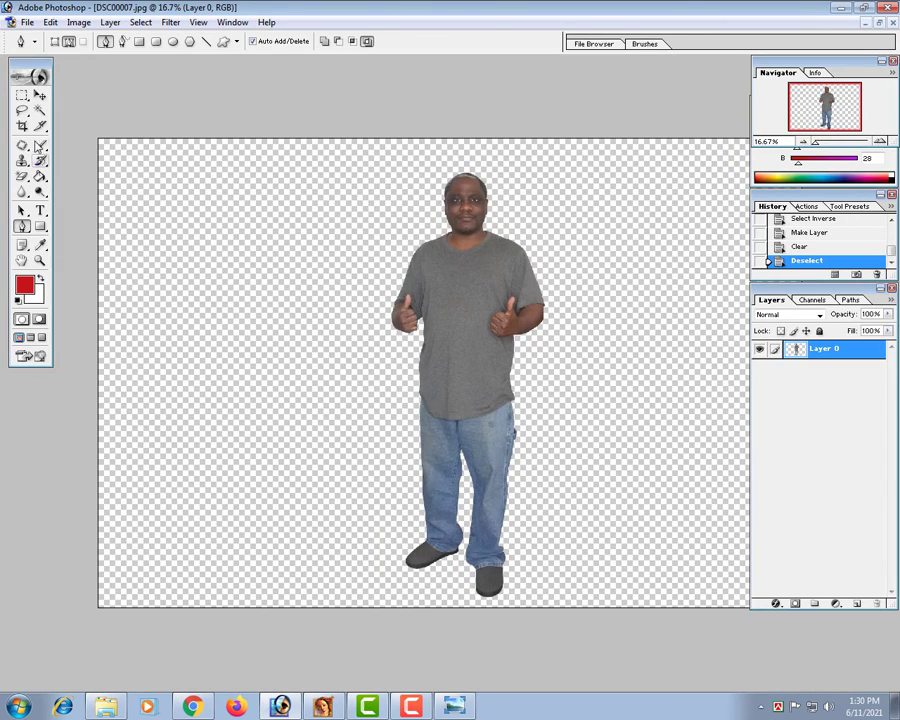
left_click(24, 127)
mouse_move(362, 143)
left_mouse_down()
mouse_move(442, 291)
mouse_move(560, 620)
left_mouse_up()
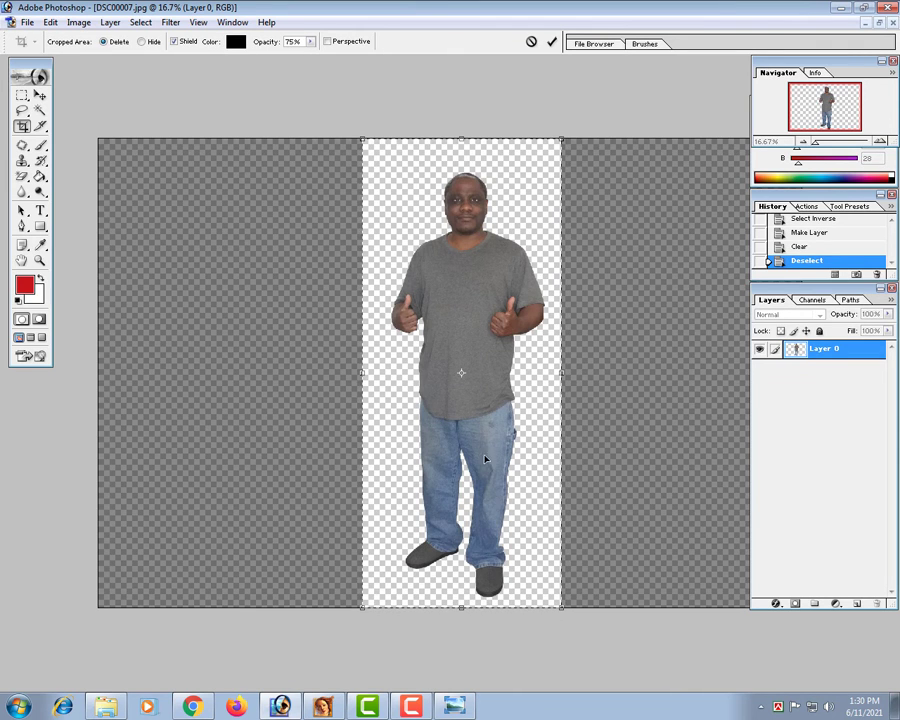
double_click(464, 353)
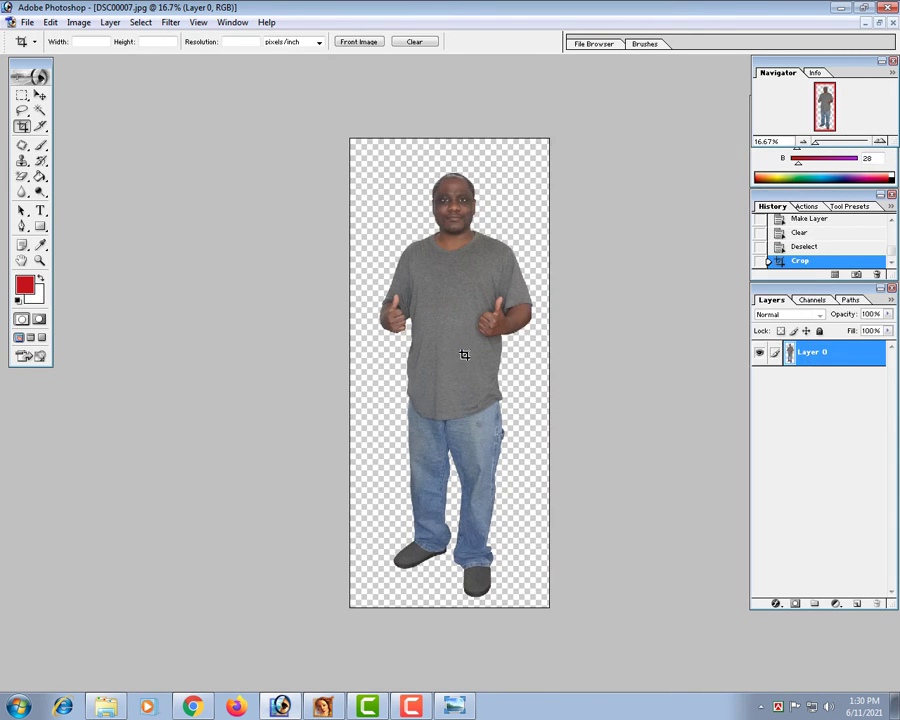
Step: Apply Brightness/Contrast to the cut-out man with brightness +10 and slightly higher contrast
left_click(467, 346, "ctrl")
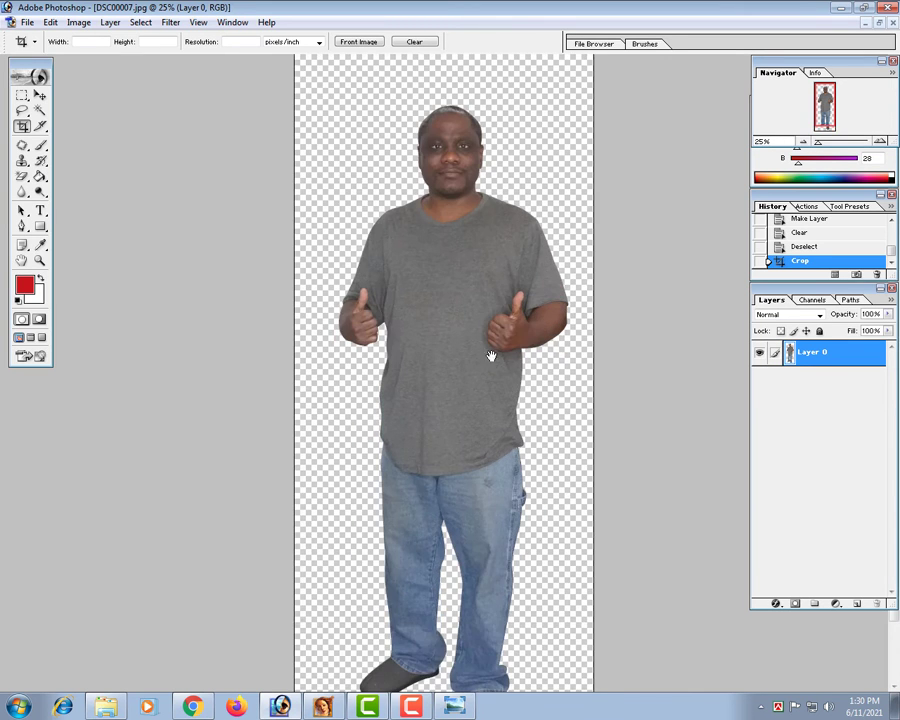
left_click(458, 337, "alt")
left_click(485, 369, "ctrl")
left_click(484, 369)
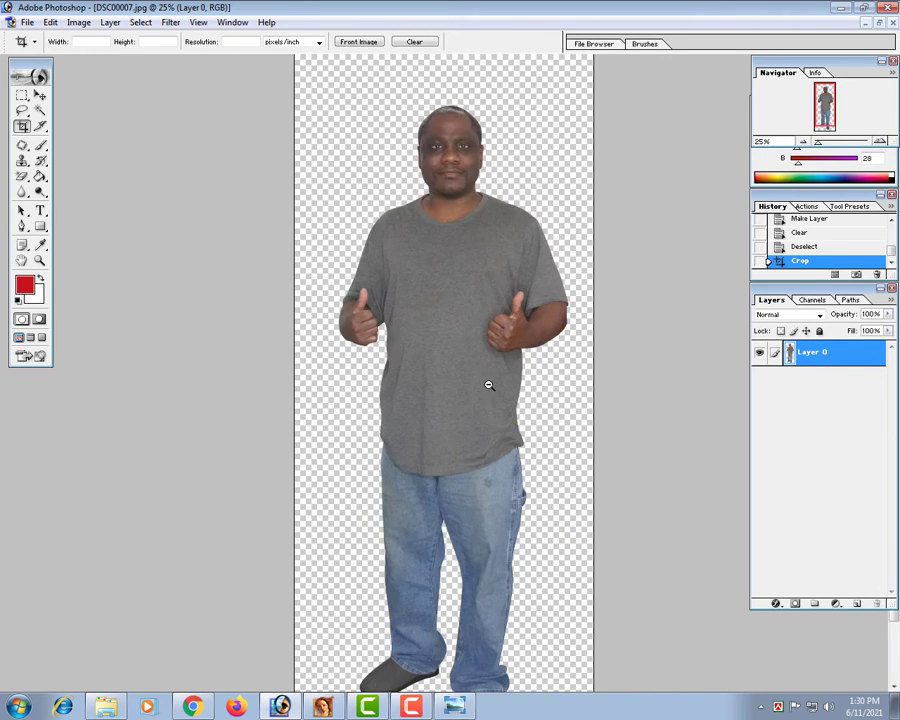
left_click(484, 380, "alt")
left_click(78, 22)
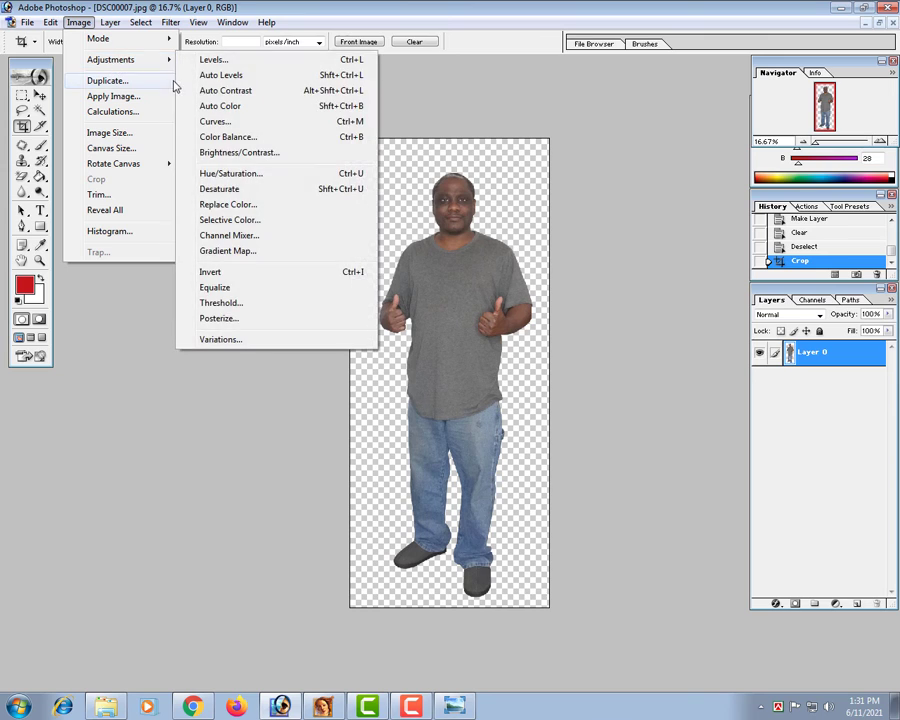
left_click(72, 22)
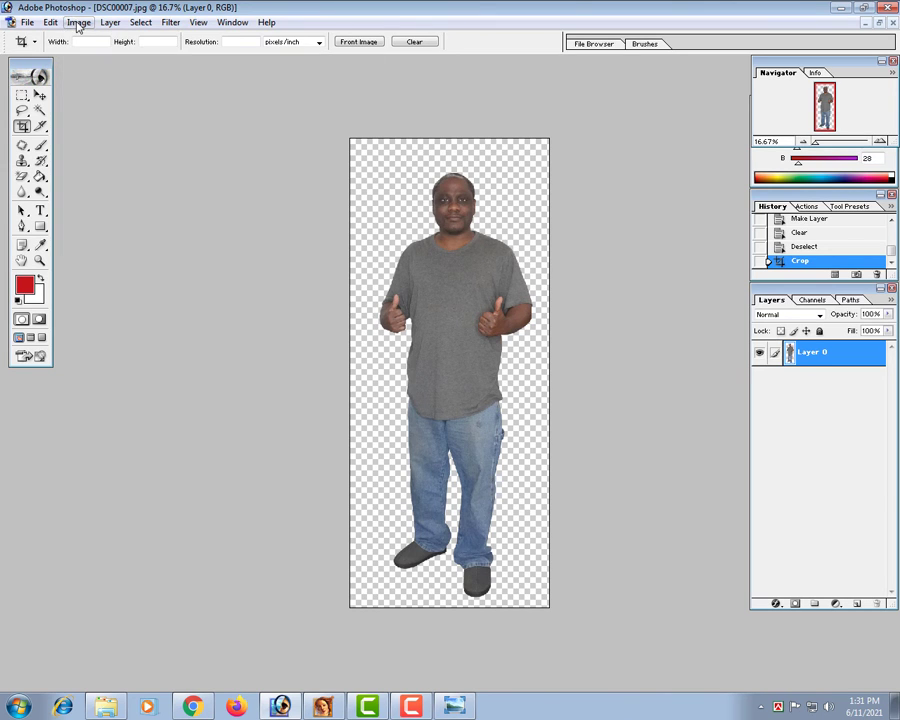
left_click(72, 22)
mouse_move(100, 65)
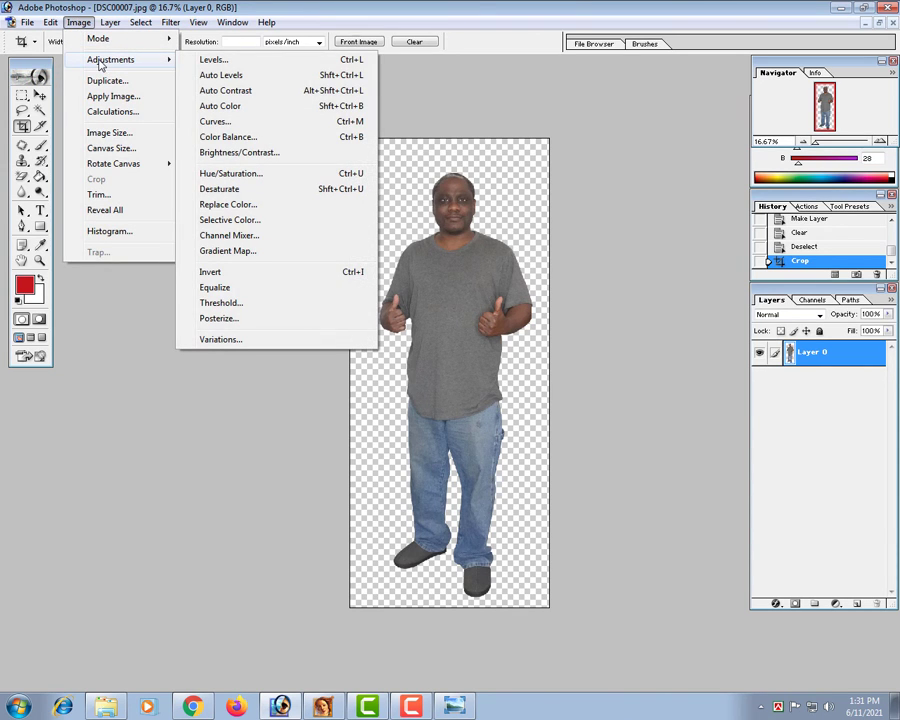
left_click(235, 153)
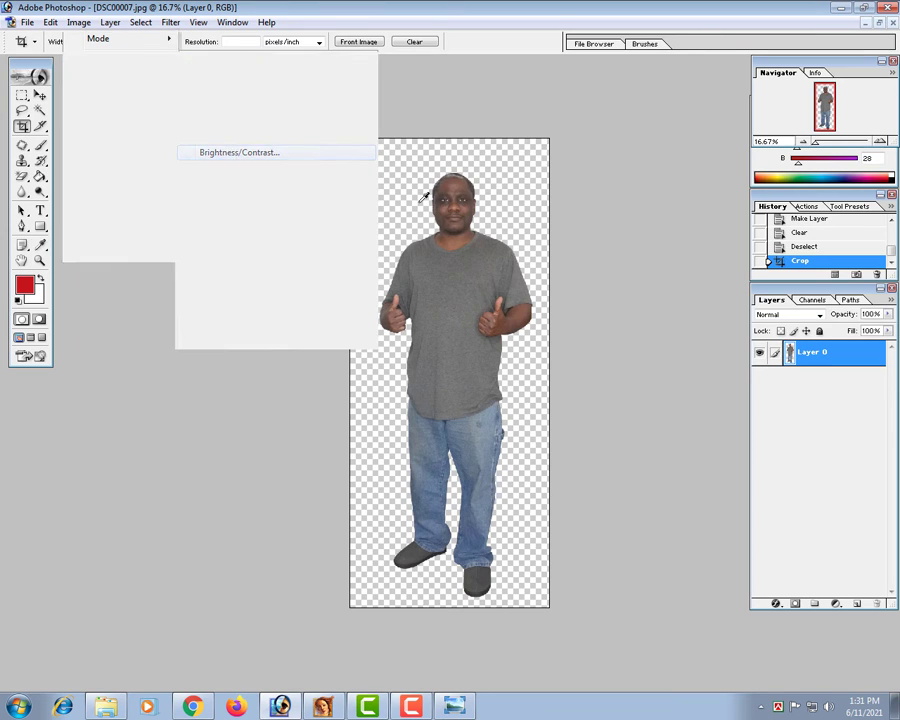
left_click_drag(557, 157, 565, 158)
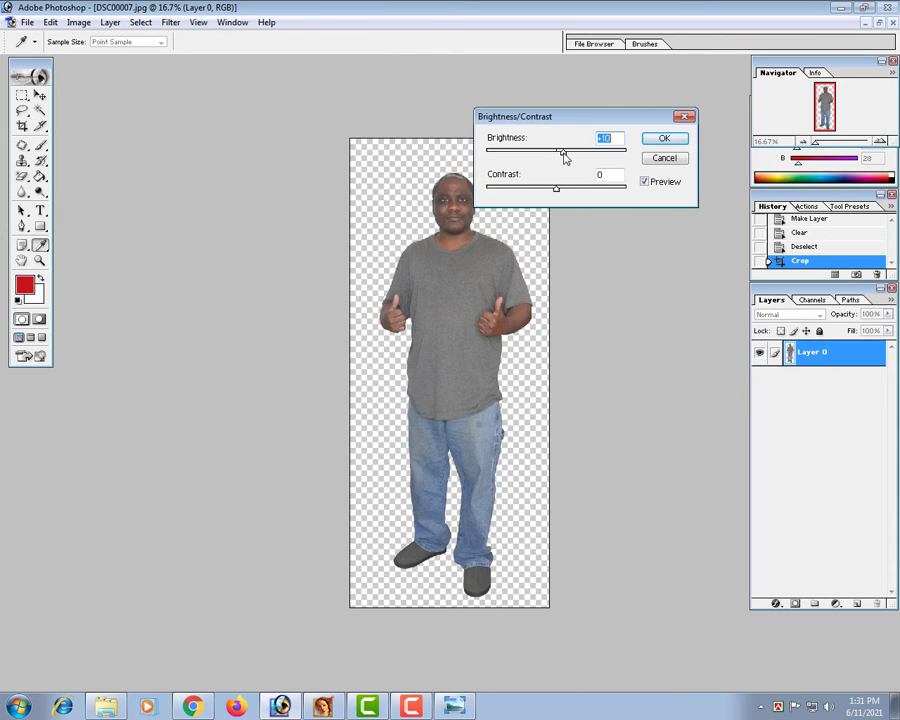
left_click(560, 191)
left_click(662, 140)
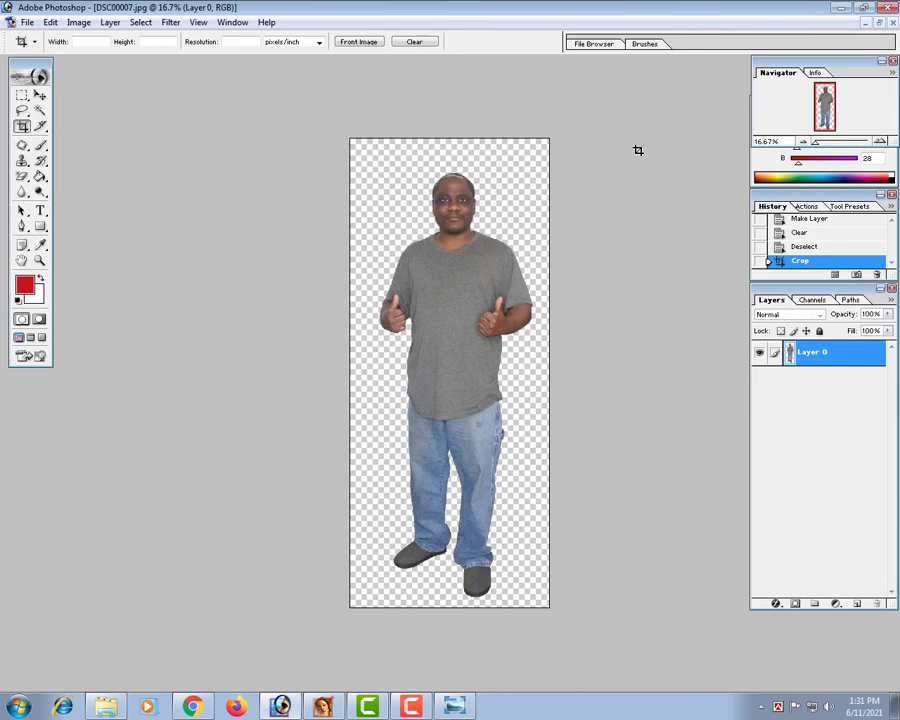
Step: Apply a Curves adjustment to the cut-out man, lifting the midpoint of the RGB curve slightly
left_click(85, 20)
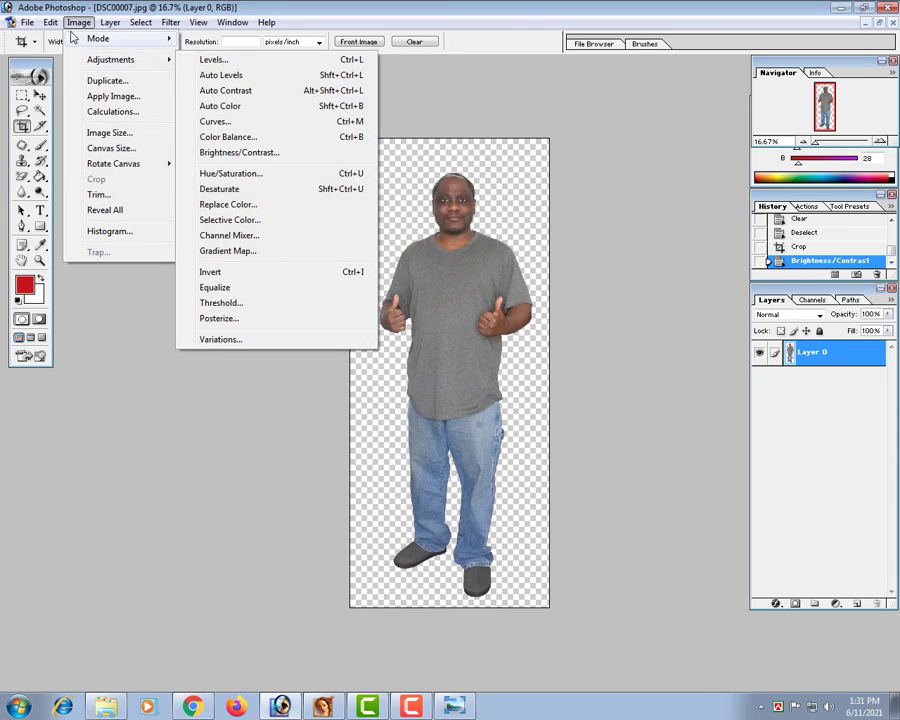
left_click(78, 23)
left_click(79, 23)
mouse_move(74, 62)
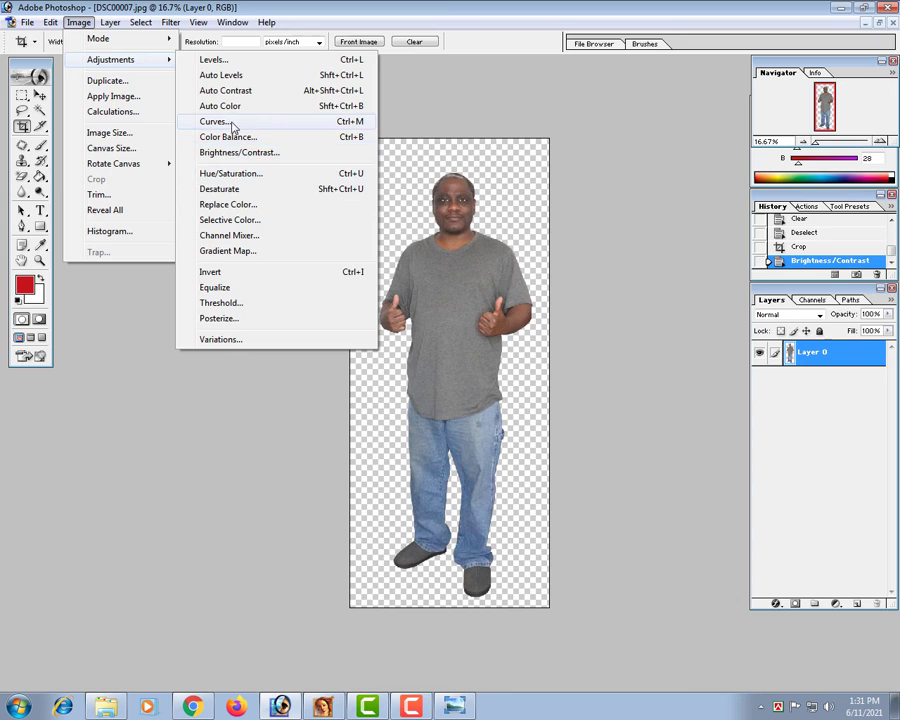
left_click(234, 122)
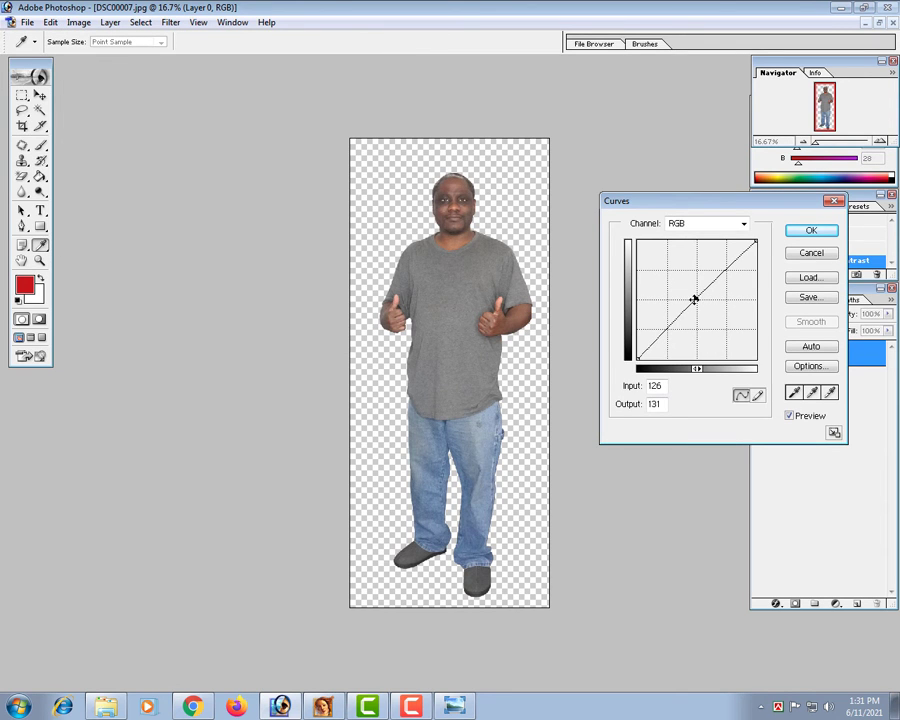
left_click(693, 298)
left_click(790, 232)
key("c")
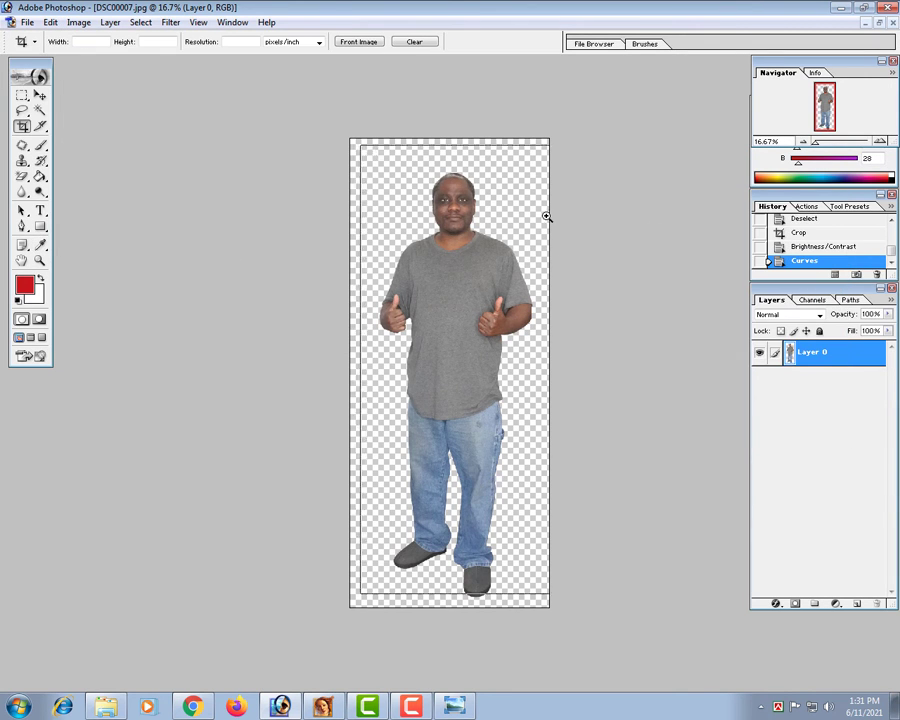
Step: Examine the cut-out man's edges and tones from the head down to the shoes
left_click_drag(547, 217, 645, 264)
left_click_drag(475, 273, 583, 313)
left_click(450, 350, "alt")
left_click(505, 374, "alt")
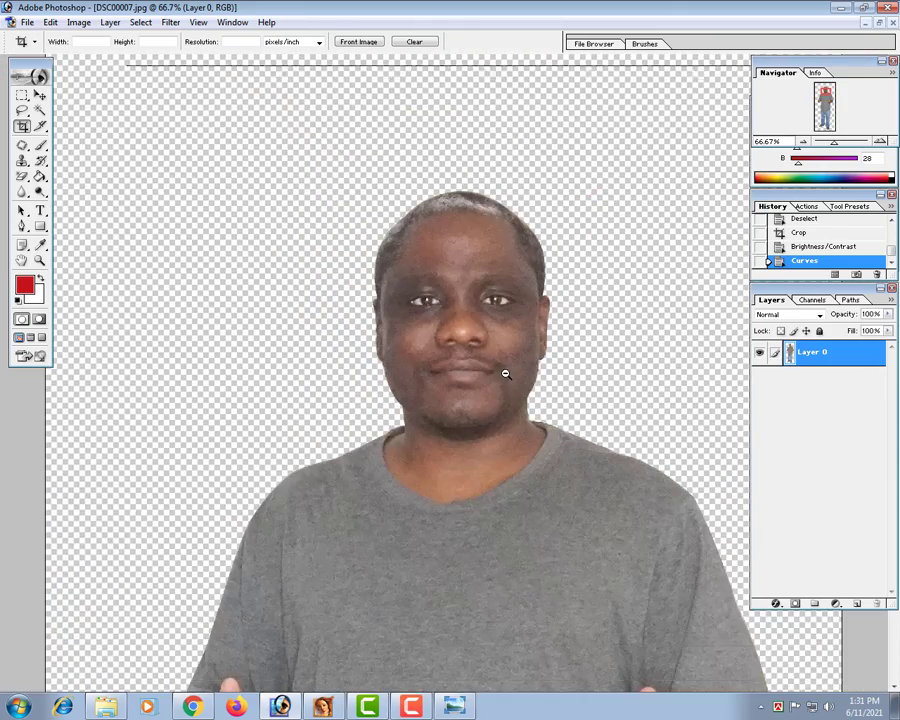
left_click(502, 380, "alt")
left_click(478, 414, "alt")
left_click(482, 380, "alt")
left_click(483, 376, "ctrl")
left_click_drag(500, 436, 480, 222)
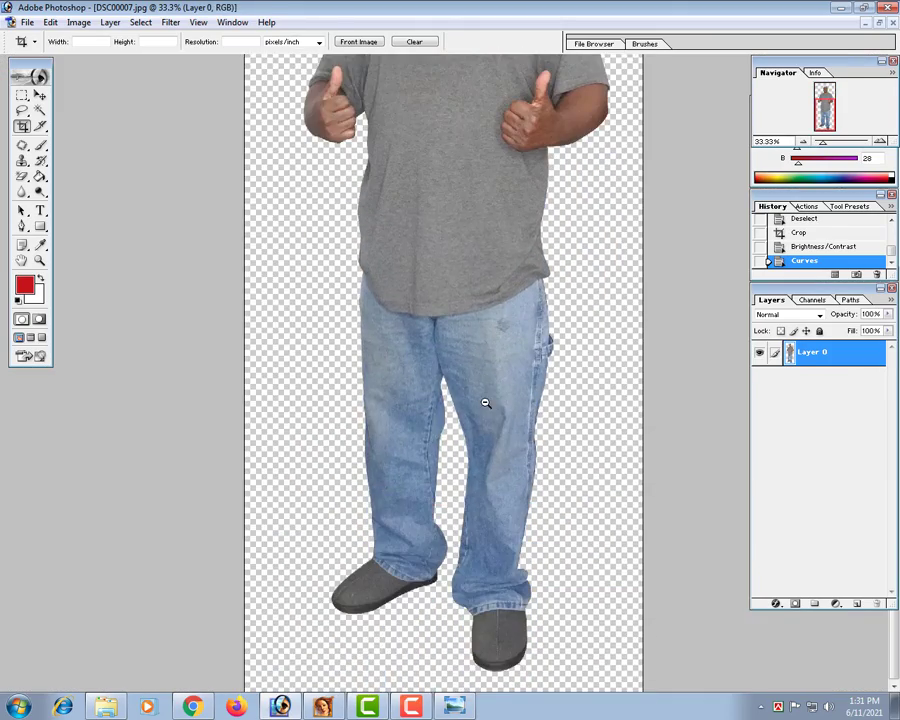
left_click(485, 403, "ctrl+alt")
left_click(481, 267, "ctrl")
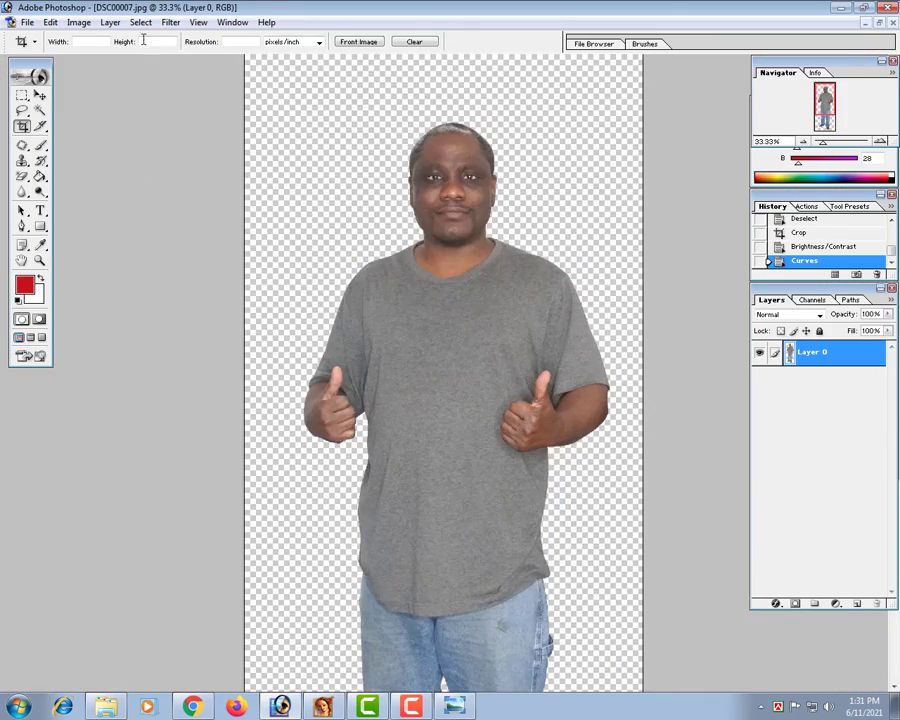
Step: Smooth the cut-out man with the Topaz Clean 3 filter at strength 1, checking the effect on his face
left_click(172, 24)
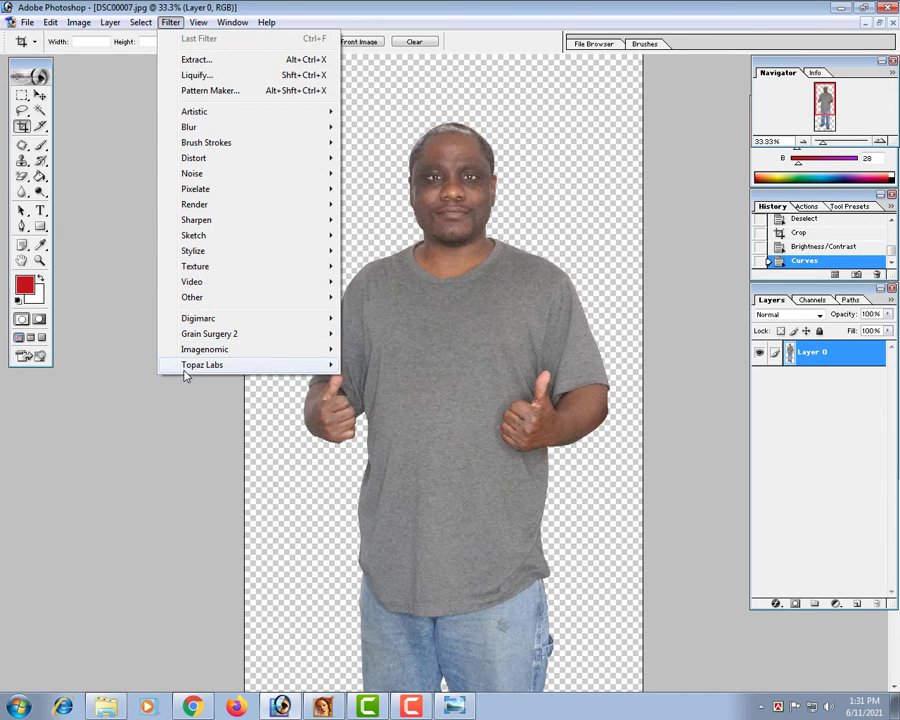
mouse_move(200, 373)
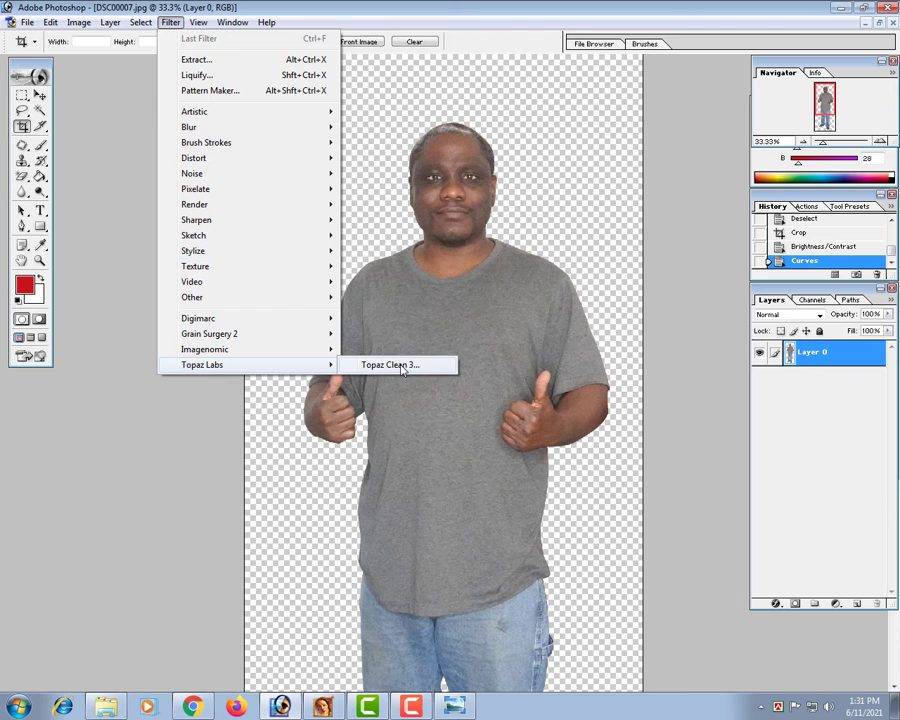
left_click(440, 365)
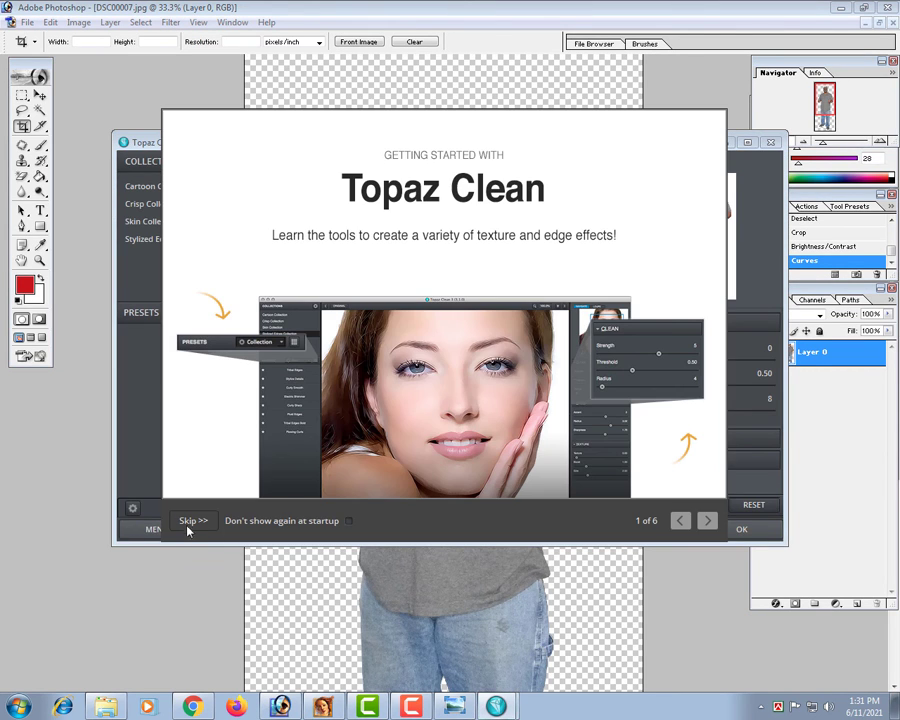
left_click(190, 521)
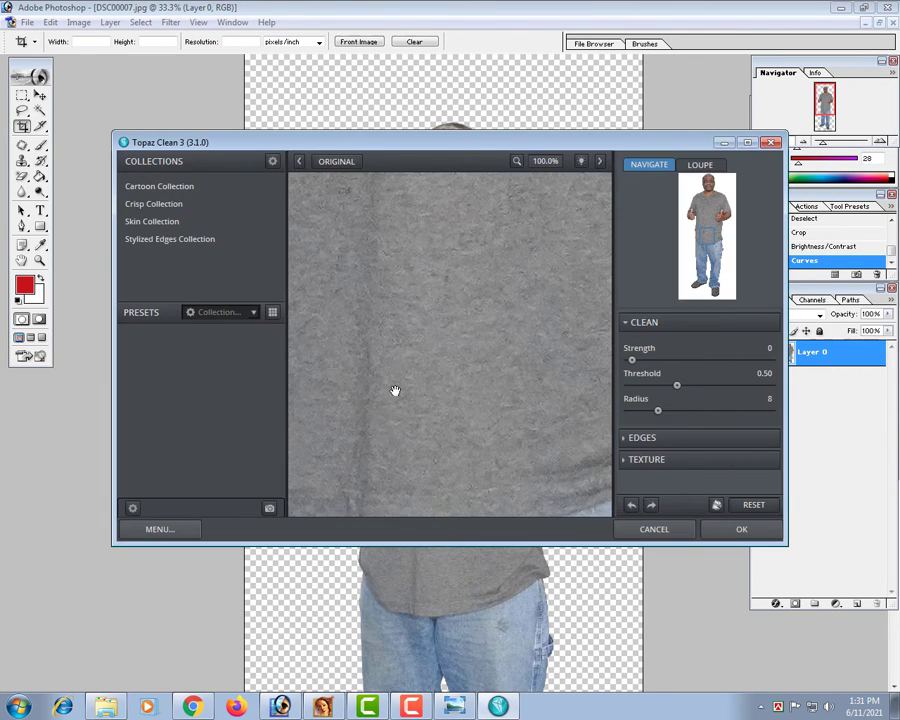
left_click_drag(410, 199, 456, 477)
left_click_drag(498, 233, 456, 394)
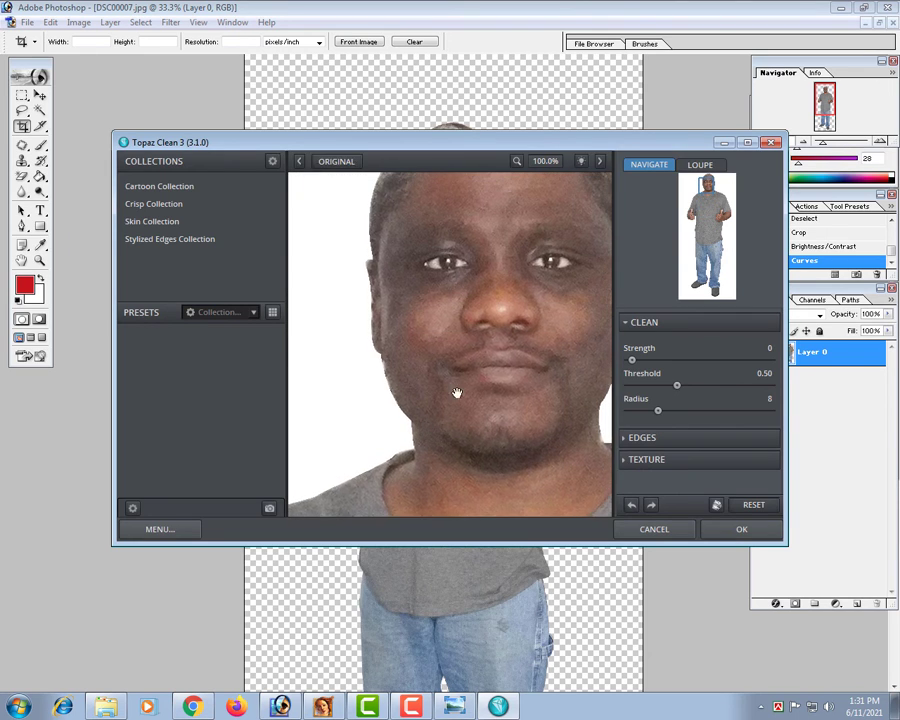
left_click_drag(503, 338, 484, 374)
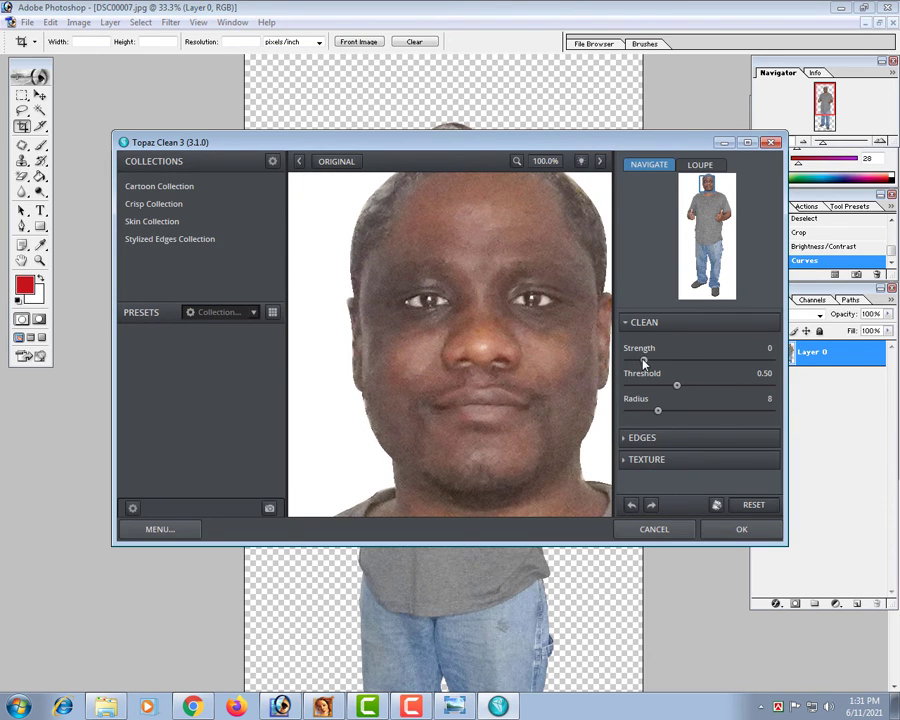
left_click_drag(646, 361, 651, 366)
left_click(740, 531)
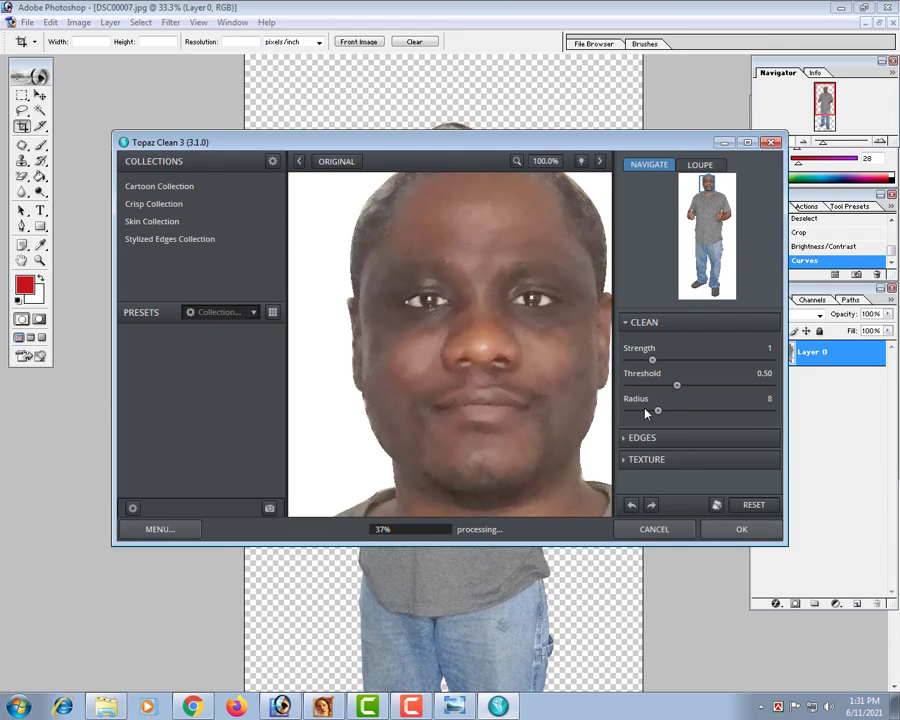
Step: Save the cut-out as a PNG copy in the New Order Fiver folder under a new file name starting with T
scroll(516, 372, "down", 2)
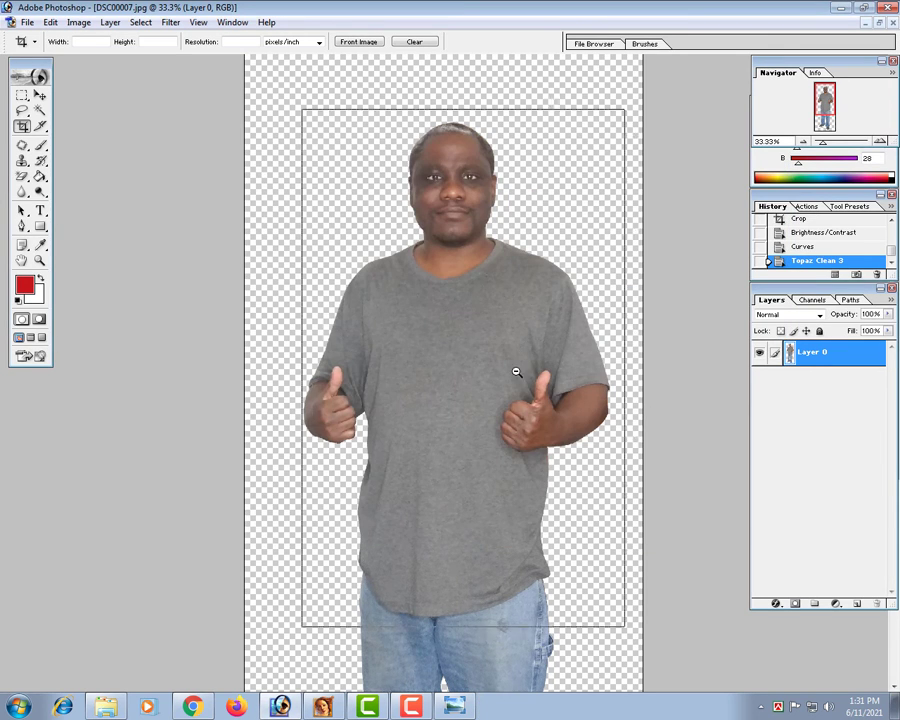
left_click(502, 396, "alt")
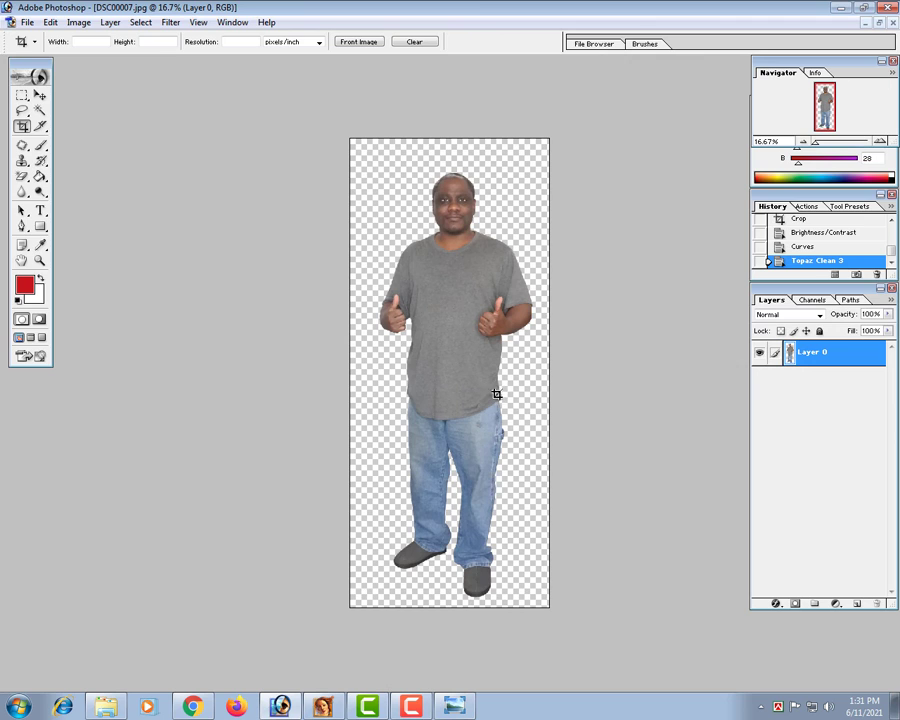
left_click(27, 22)
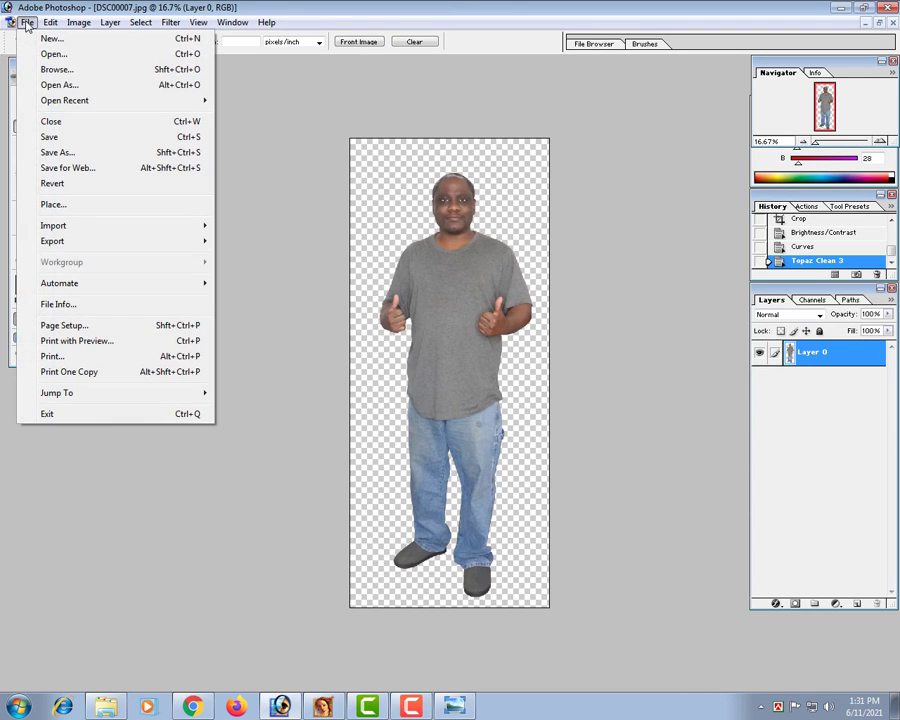
left_click(62, 139)
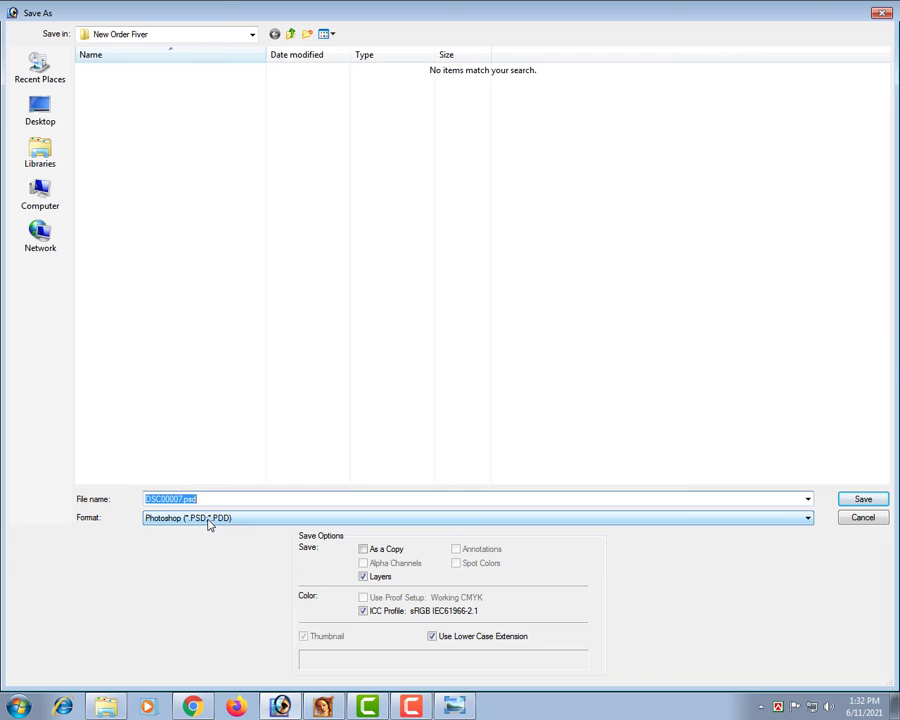
left_click(207, 521)
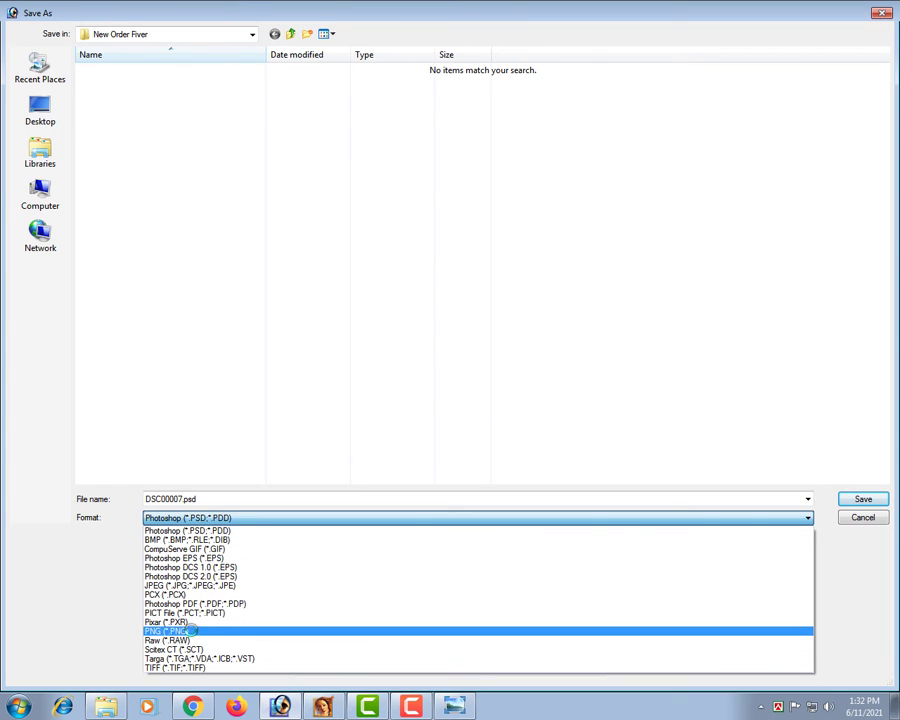
left_click(180, 631)
left_click(241, 498)
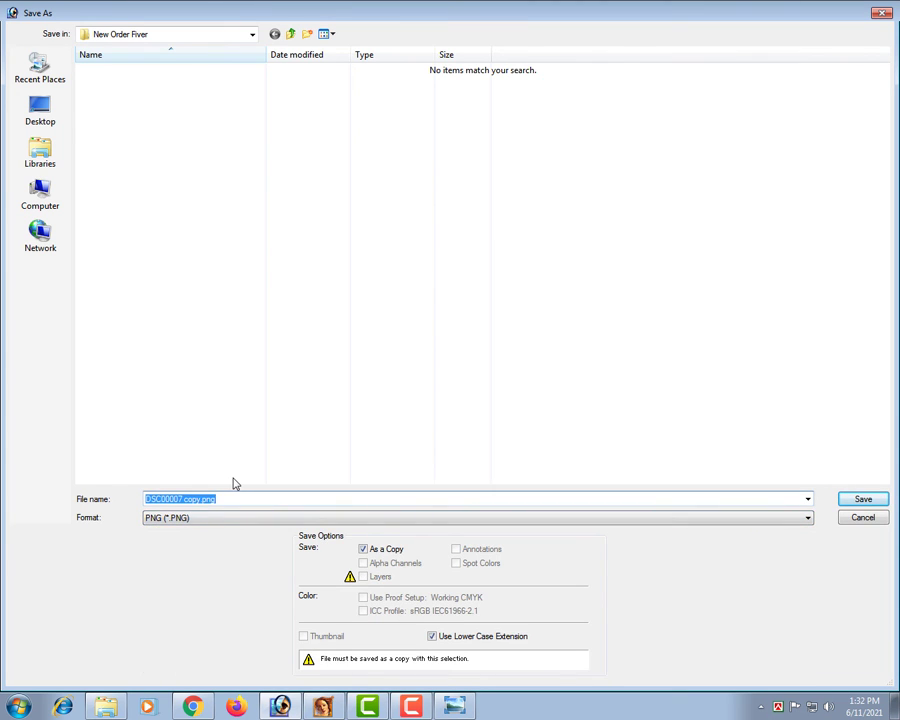
type("T")
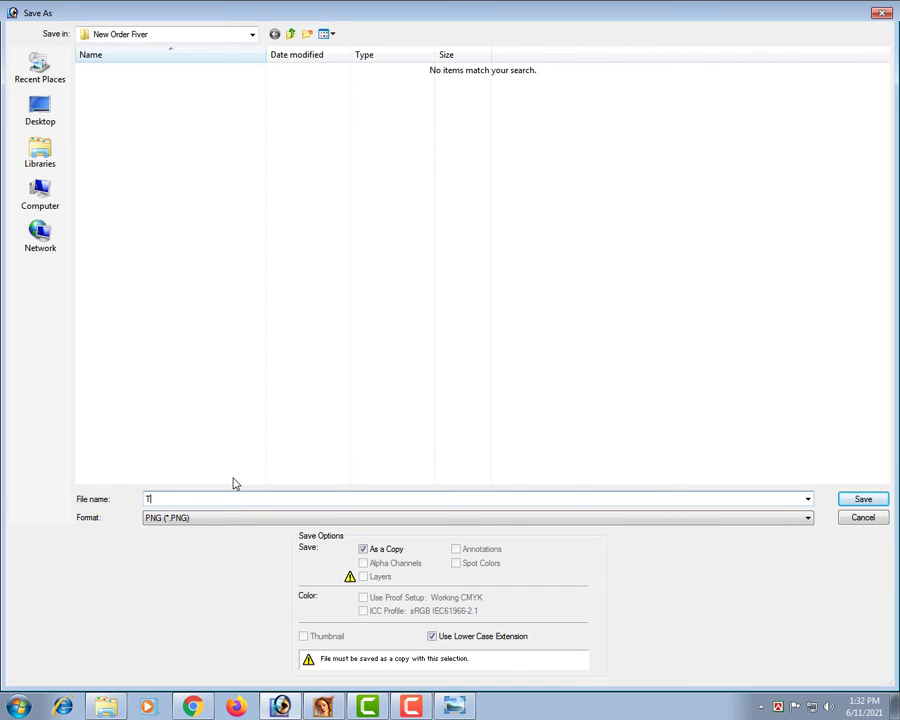